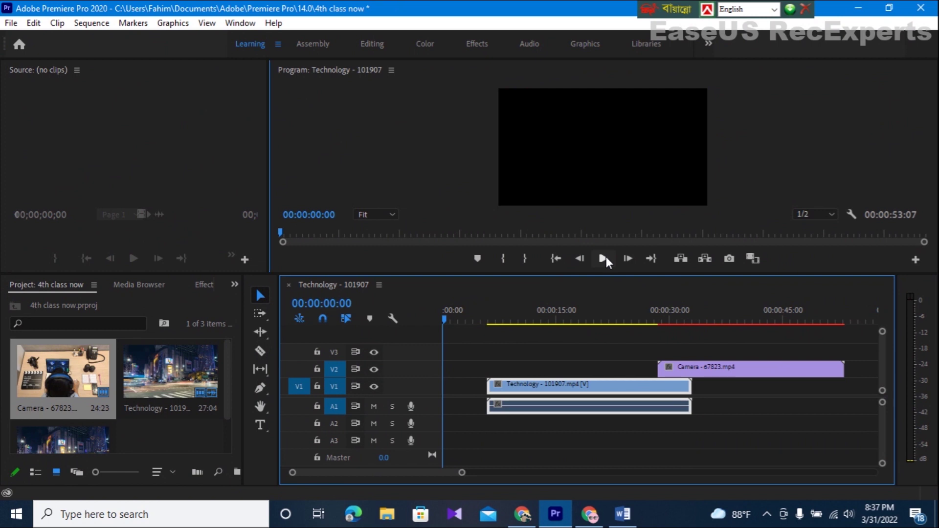
Move the Technology - 101907 clip toward the start of V1 and play the sequence up to 00:00:08:02
left_click(603, 258)
left_click_drag(551, 387, 513, 387)
left_click(602, 257)
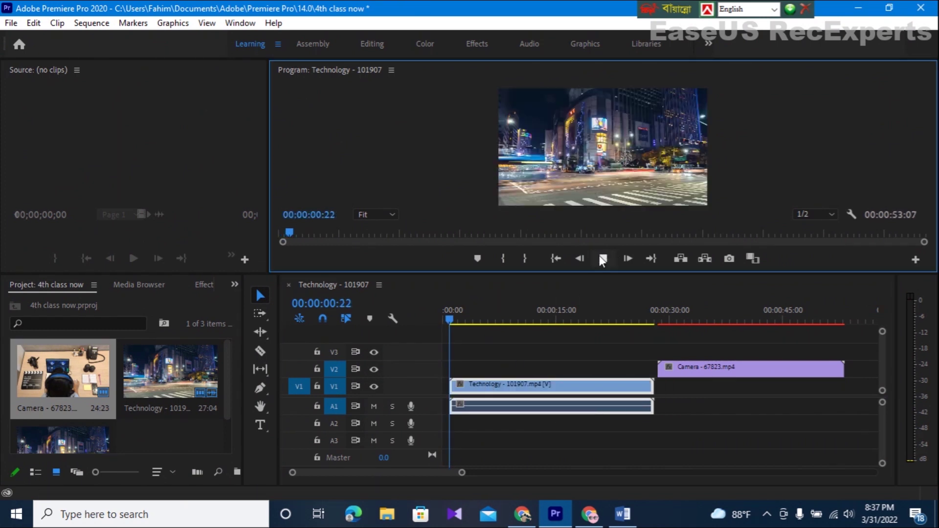
left_click(598, 259)
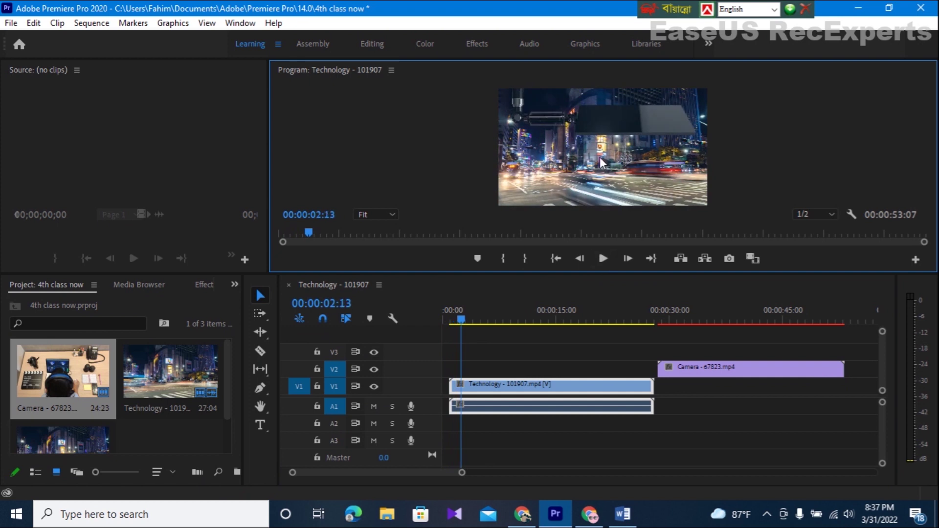
left_click(600, 258)
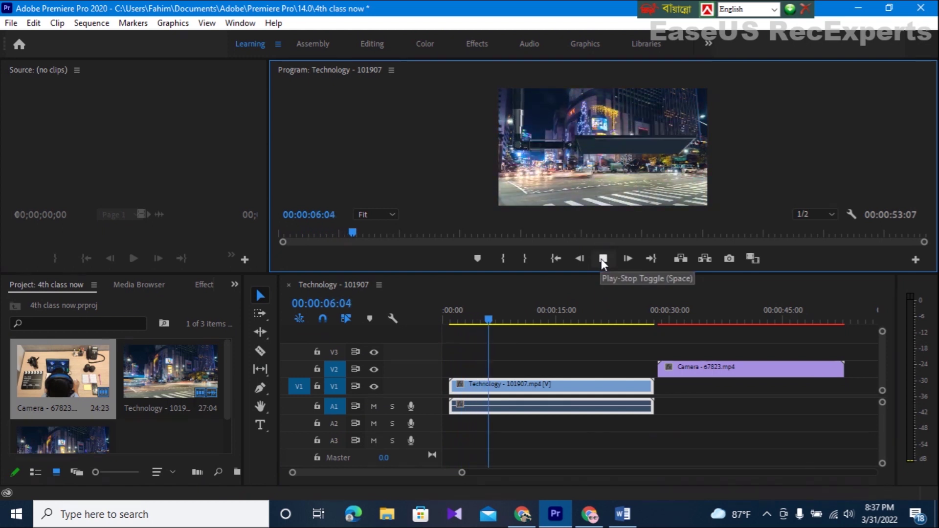
left_click(604, 259)
left_click(536, 184)
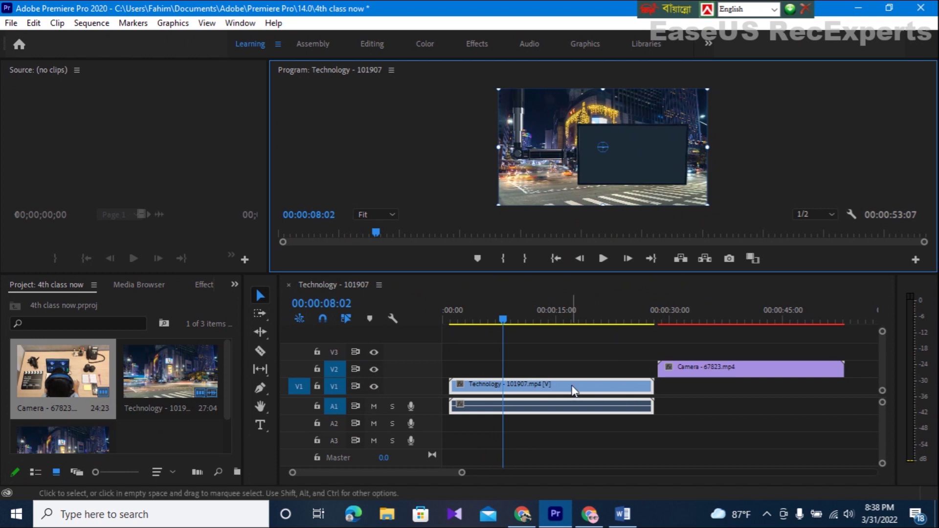
Shift the Camera - 67823 clip further along V2 and move the Technology - 101907 clip to the very start of V1
left_click_drag(717, 365, 759, 366)
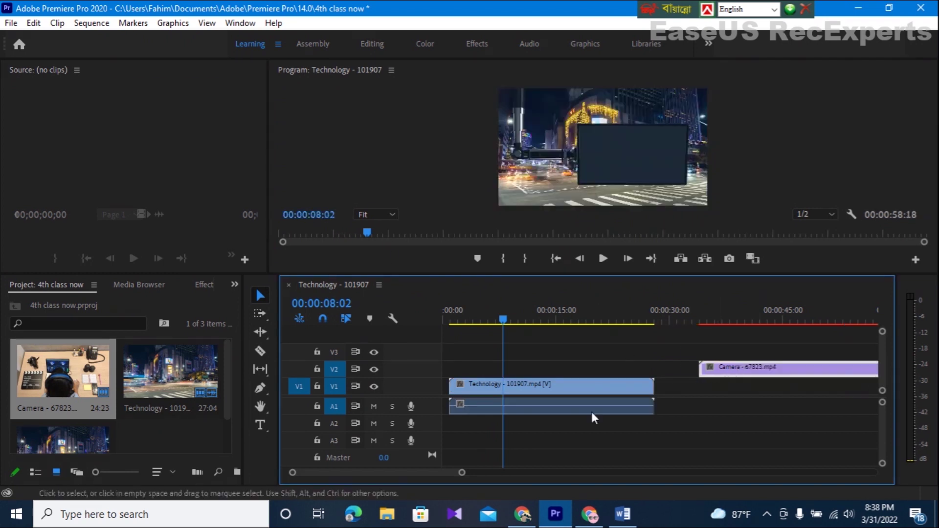
left_click_drag(504, 321, 443, 321)
left_click_drag(533, 382, 528, 385)
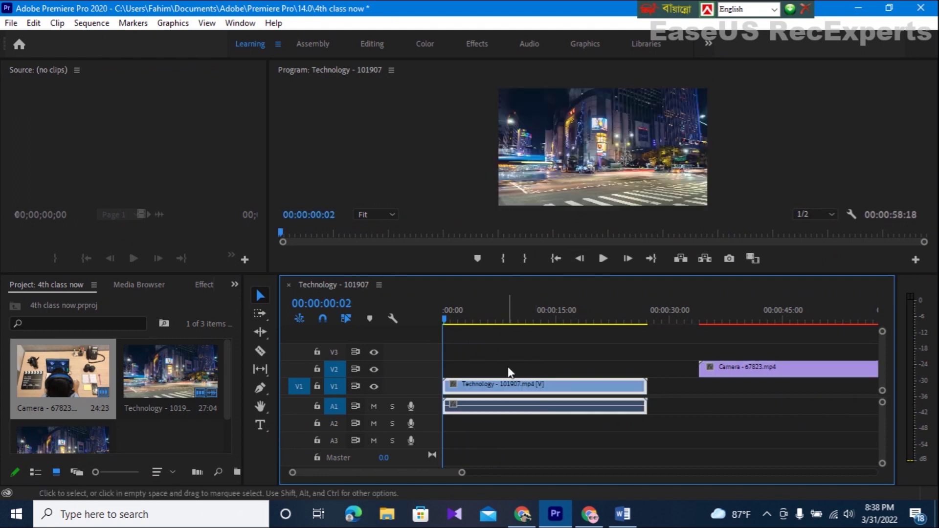
Play to 00:00:08:02 and trim the beginning of the Technology - 101907 clip to that frame
left_click(604, 258)
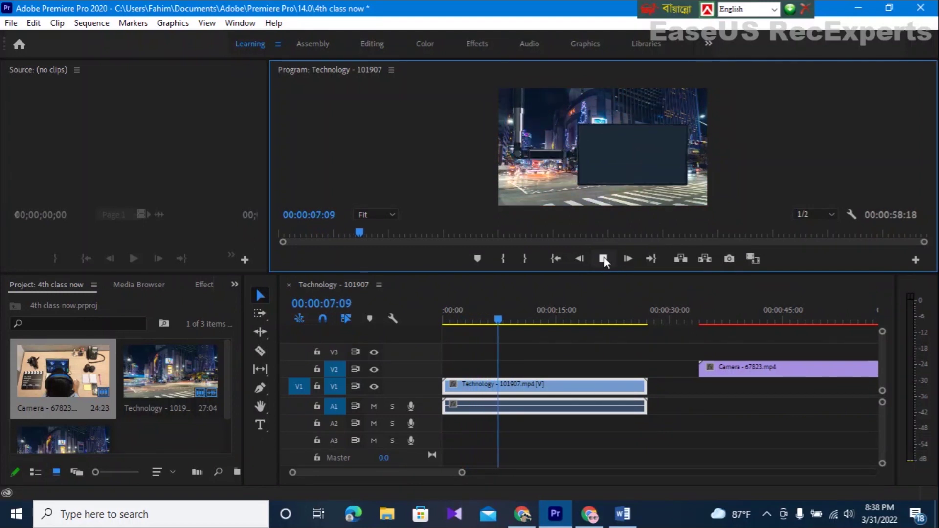
left_click(603, 258)
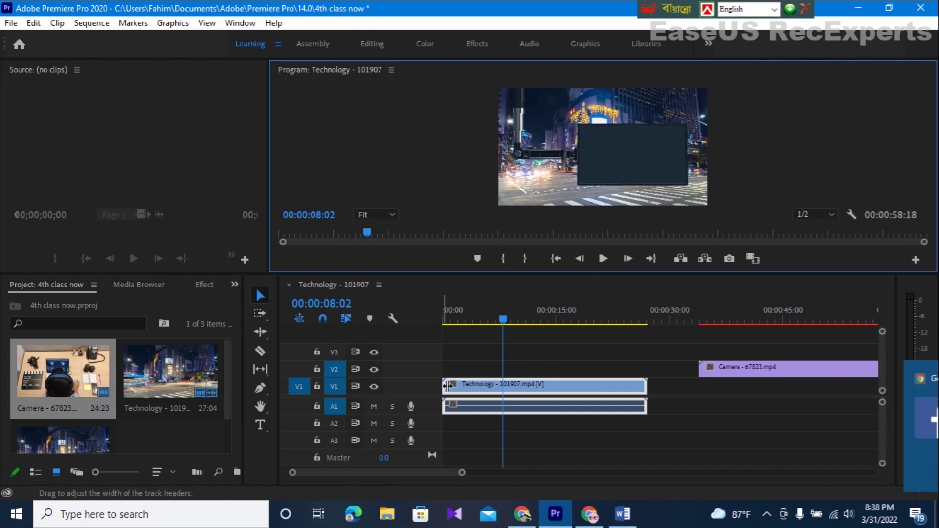
left_click(907, 378)
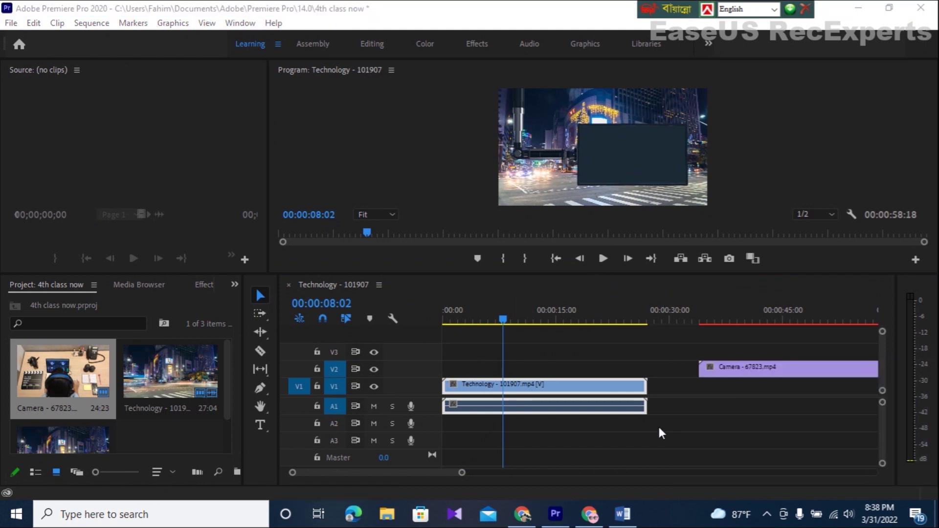
left_click(487, 373)
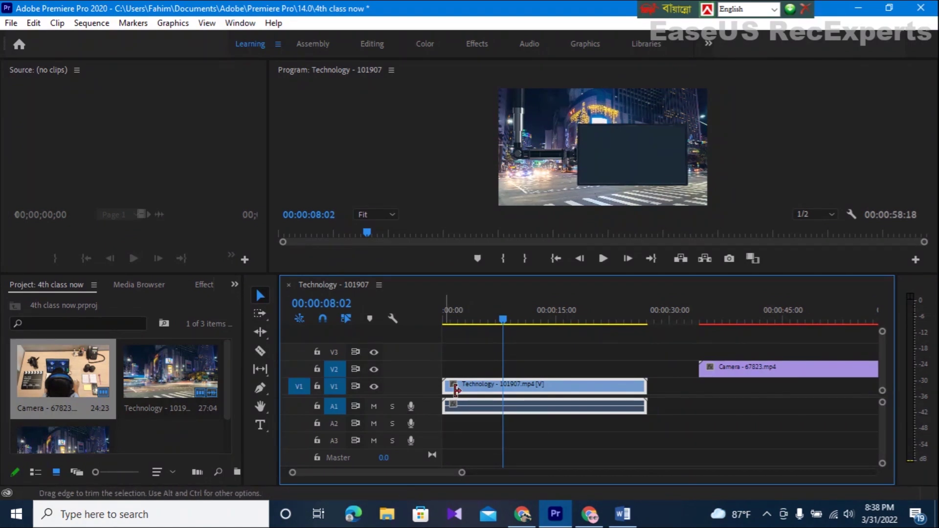
left_click_drag(456, 389, 509, 389)
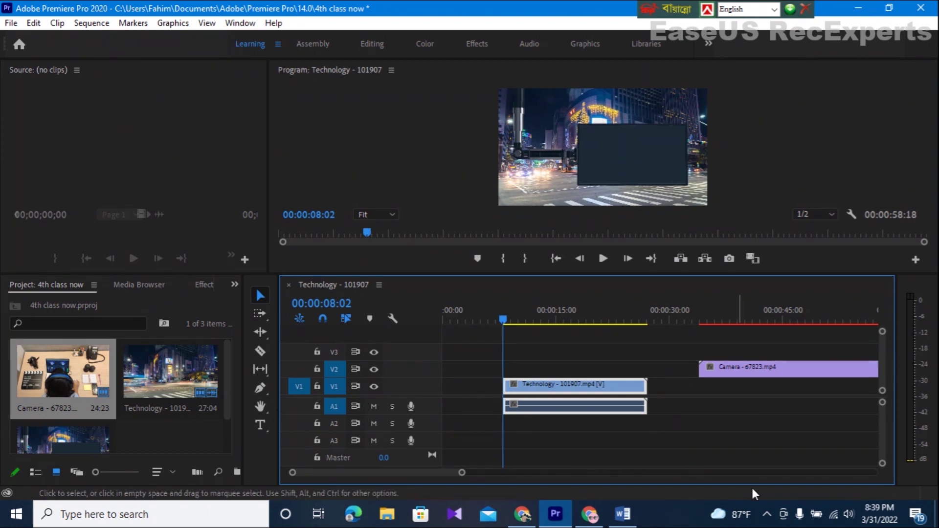
left_click(767, 514)
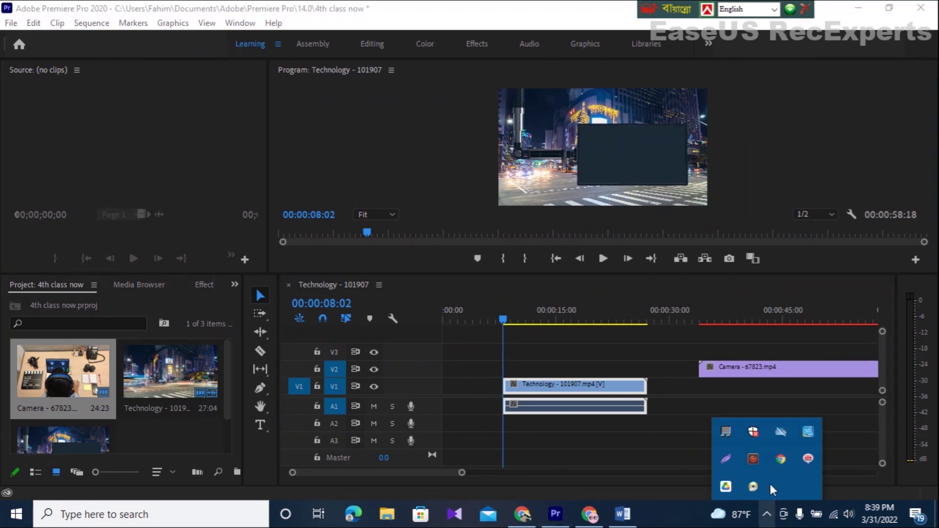
left_click(753, 458)
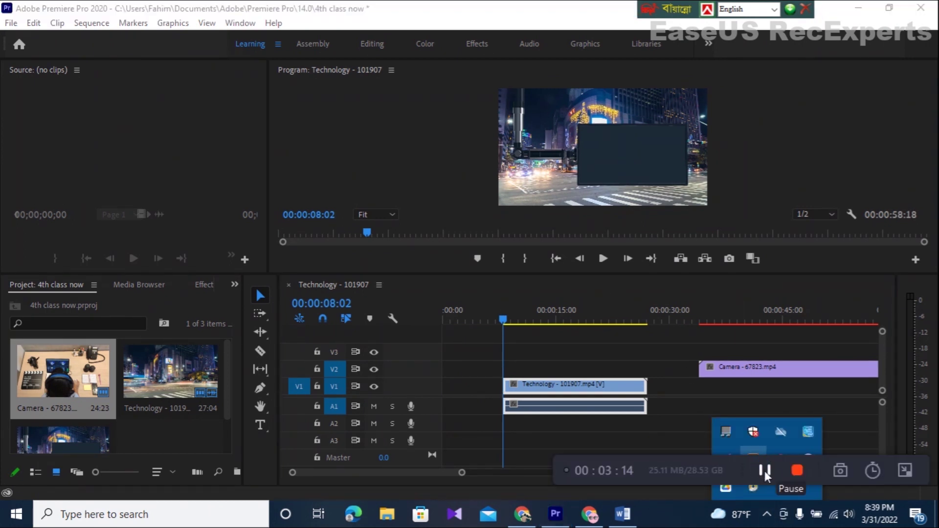
left_click(903, 471)
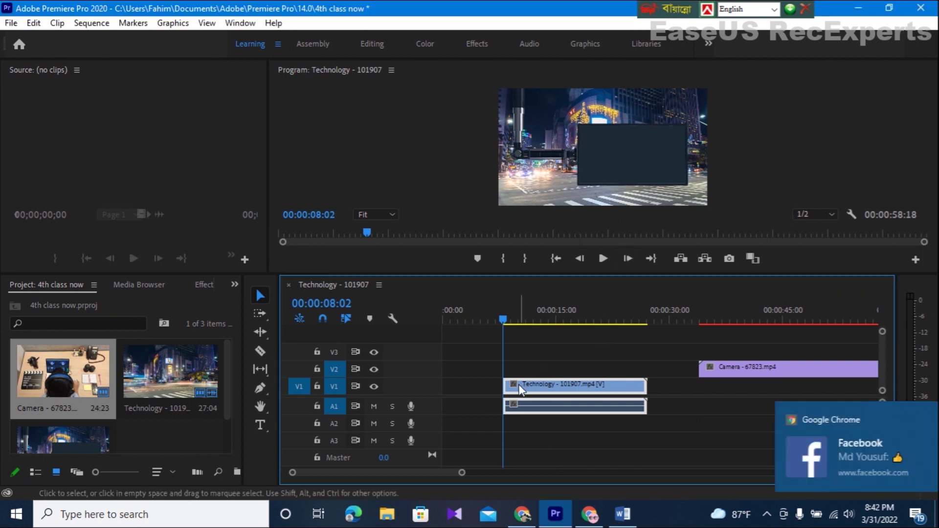
left_click(908, 422)
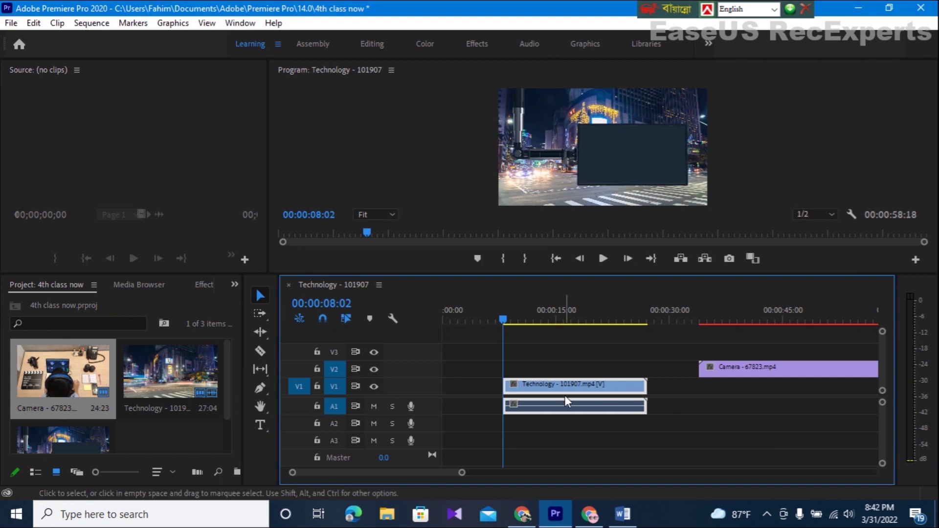
Play the sequence from 00:00:07:02 to check the new beginning of the Technology - 101907 clip
left_click(606, 374)
left_click_drag(575, 334, 495, 319)
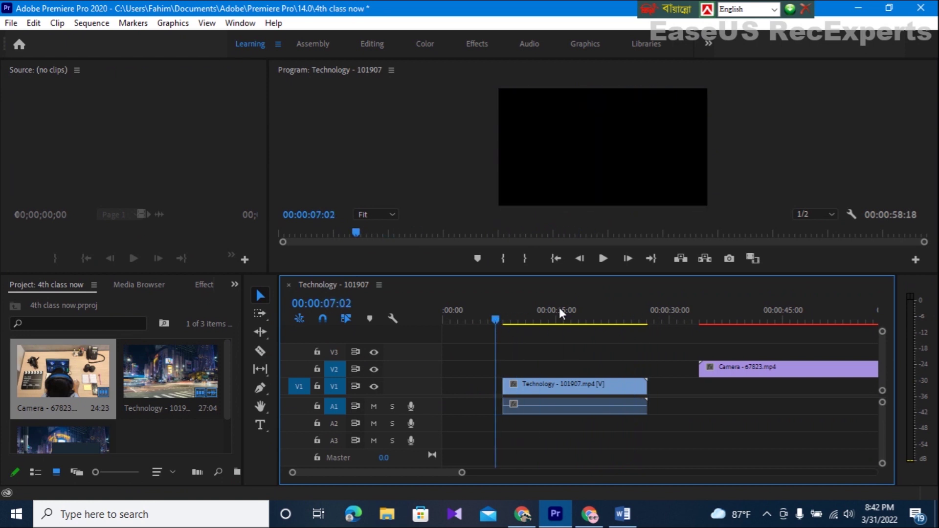
left_click(602, 259)
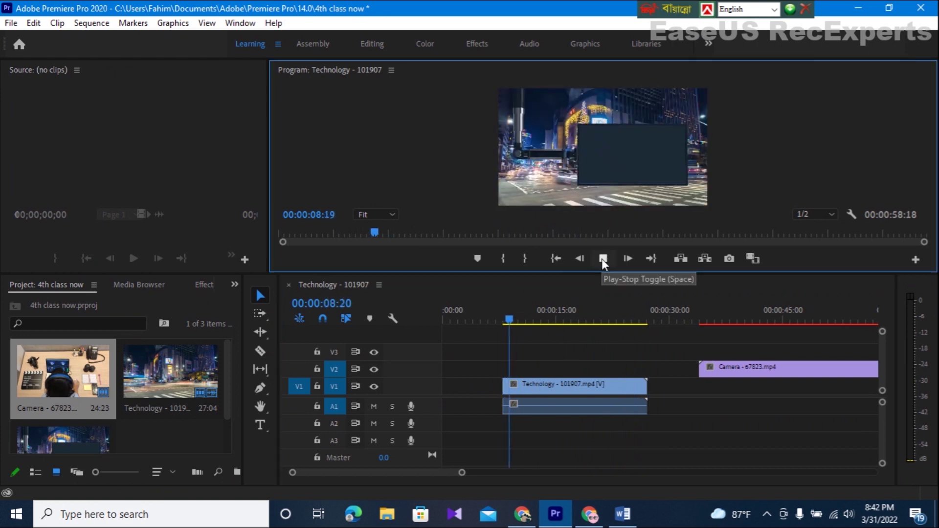
Find 00:00:23:16 in playback and trim the end of the Technology - 101907 clip to that frame
mouse_move(603, 317)
left_mouse_down()
mouse_move(589, 320)
mouse_move(613, 317)
left_mouse_up()
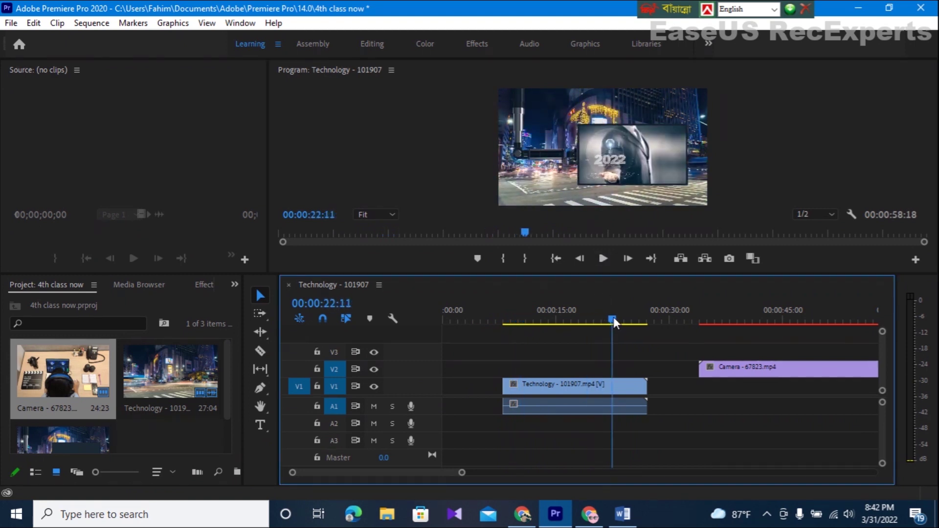
left_click(604, 259)
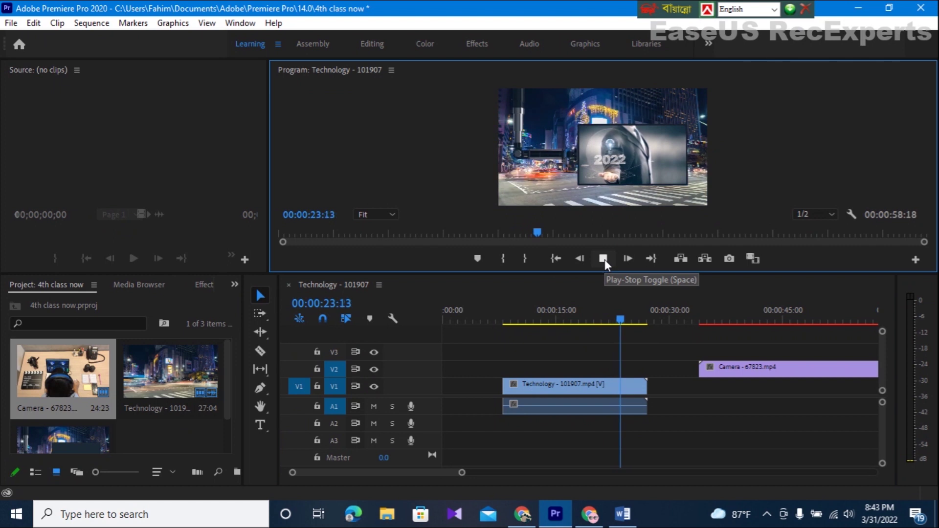
left_click(605, 259)
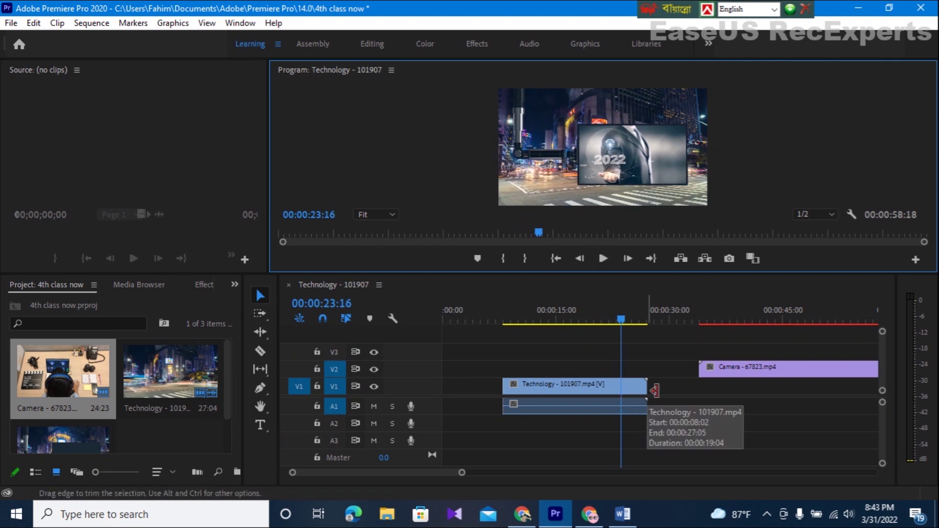
left_click_drag(654, 390, 621, 391)
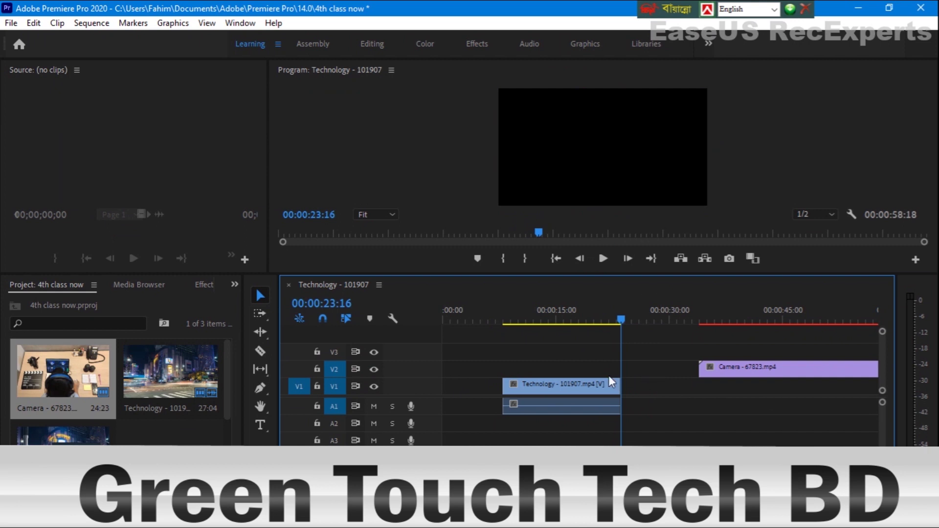
Check the trimmed Technology - 101907 clip at several times and move it along V1 close to the sequence start
left_click(548, 318)
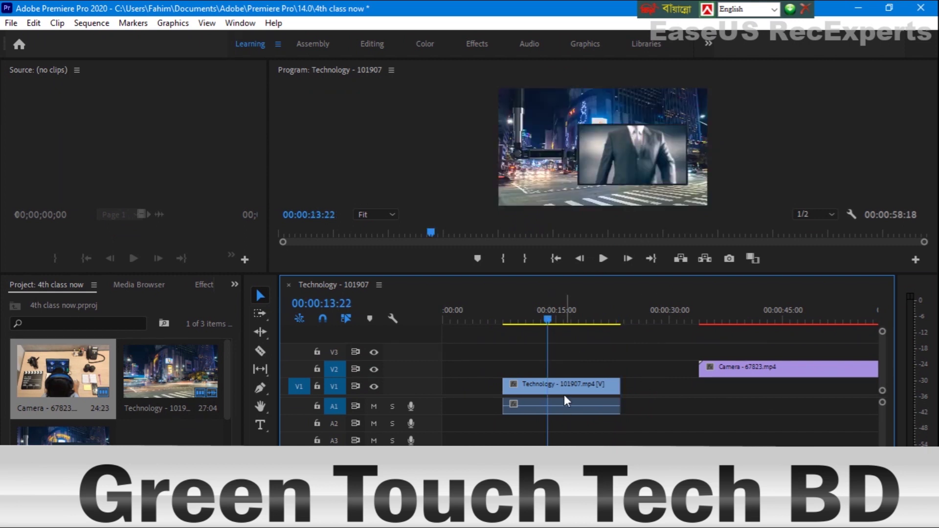
mouse_move(625, 320)
left_mouse_down()
mouse_move(629, 333)
mouse_move(635, 322)
left_mouse_up()
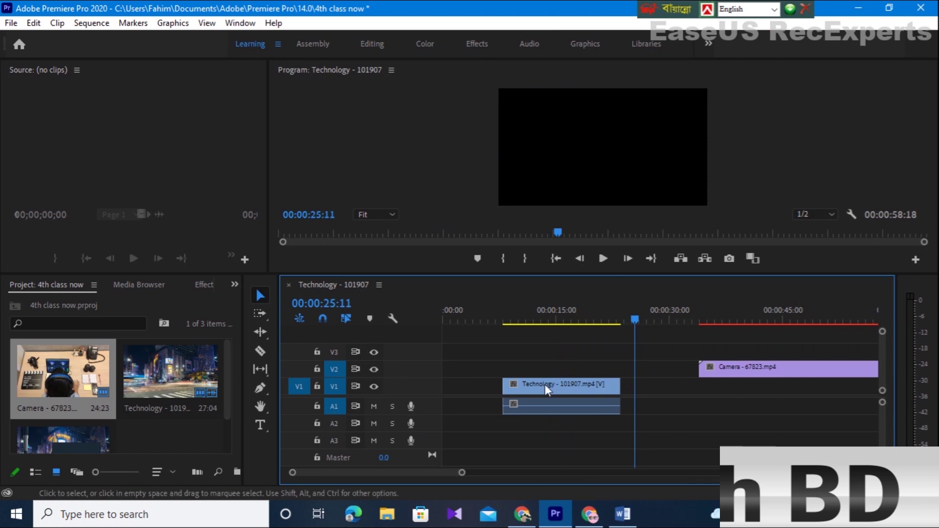
left_click(542, 387)
left_click_drag(542, 387, 494, 386)
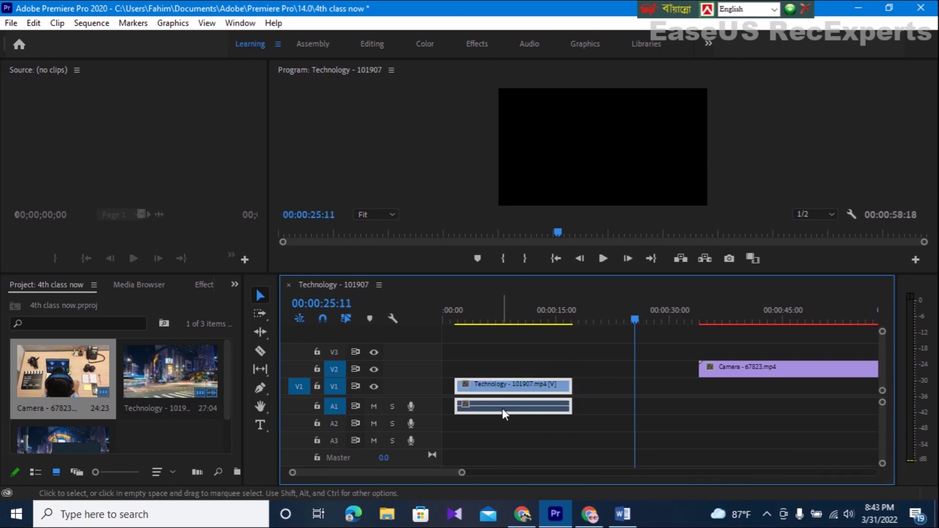
Open the Camera - 67823 clip in the source monitor and move it from V2 to V1, starting at about 00:00:20:13
left_click_drag(644, 323, 586, 320)
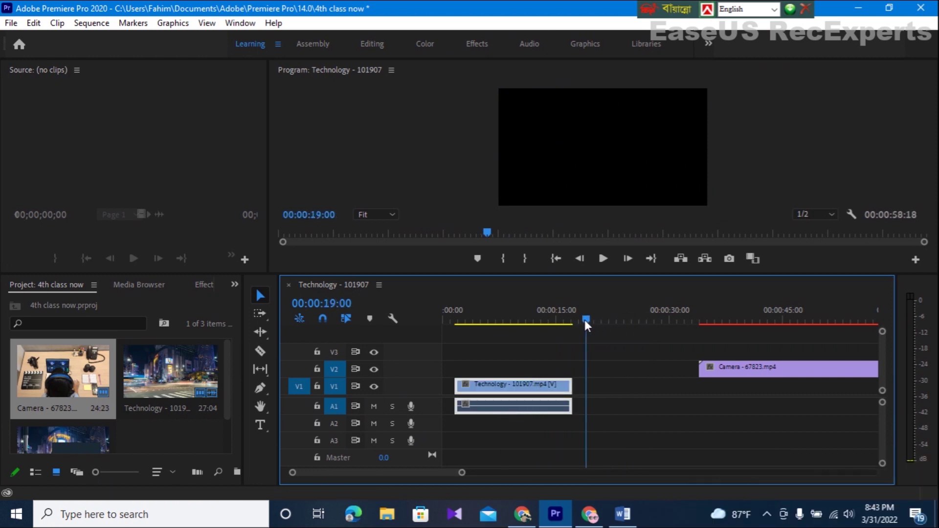
double_click(794, 368)
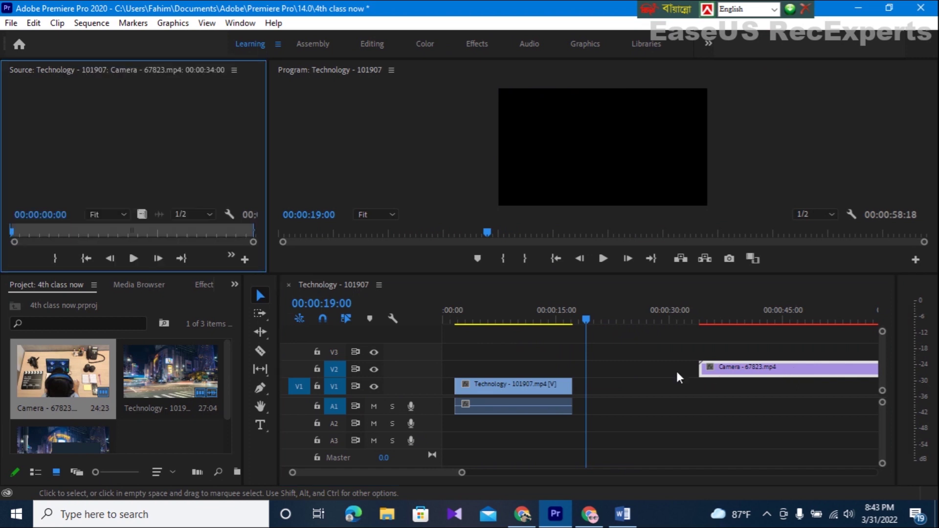
left_click_drag(750, 371, 651, 383)
Play the Camera - 67823 clip on V1 from just before its beginning, skip ahead, and stop at 00:00:29:03
left_click_drag(583, 313, 591, 313)
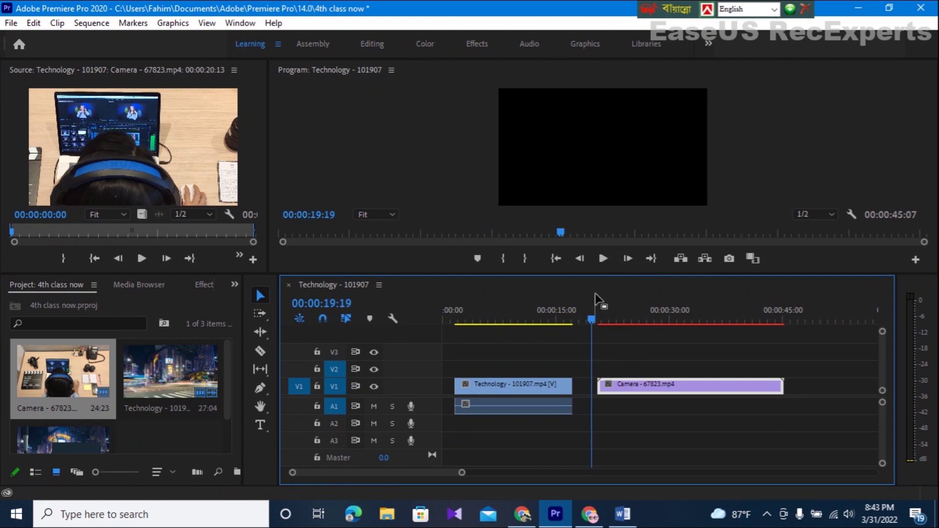
left_click(603, 258)
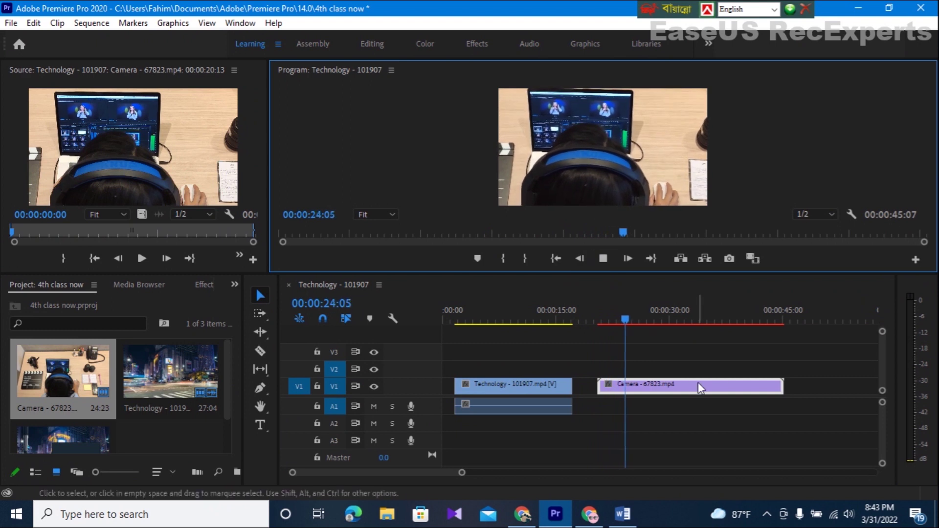
left_click(656, 319)
left_click(602, 259)
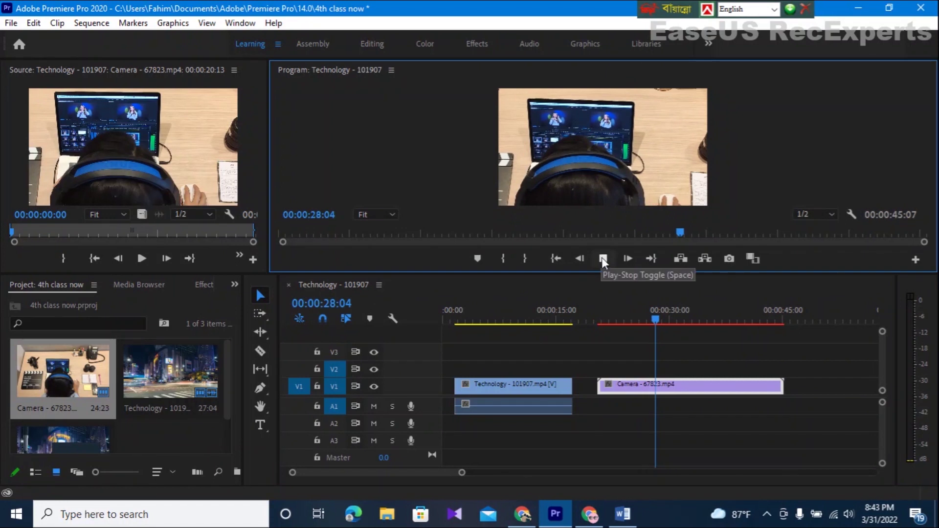
left_click(603, 259)
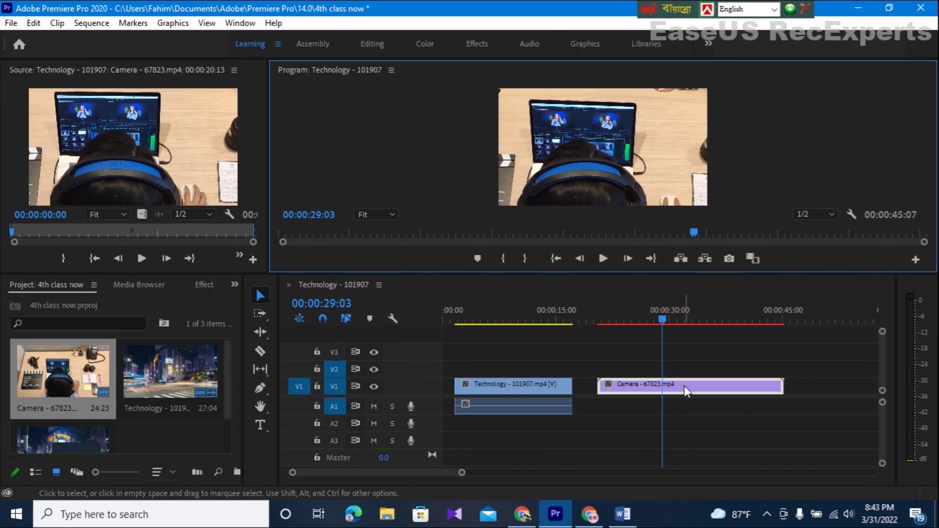
key("ctrl+s")
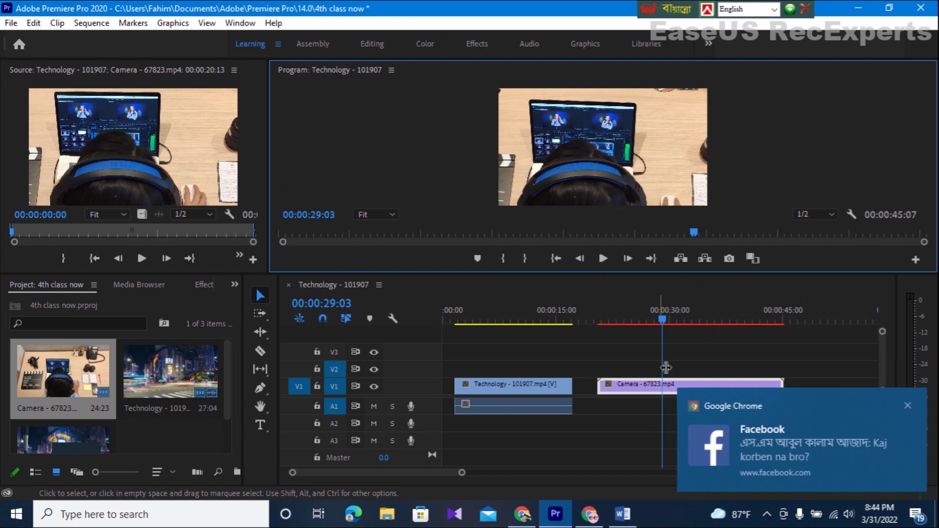
left_click(908, 406)
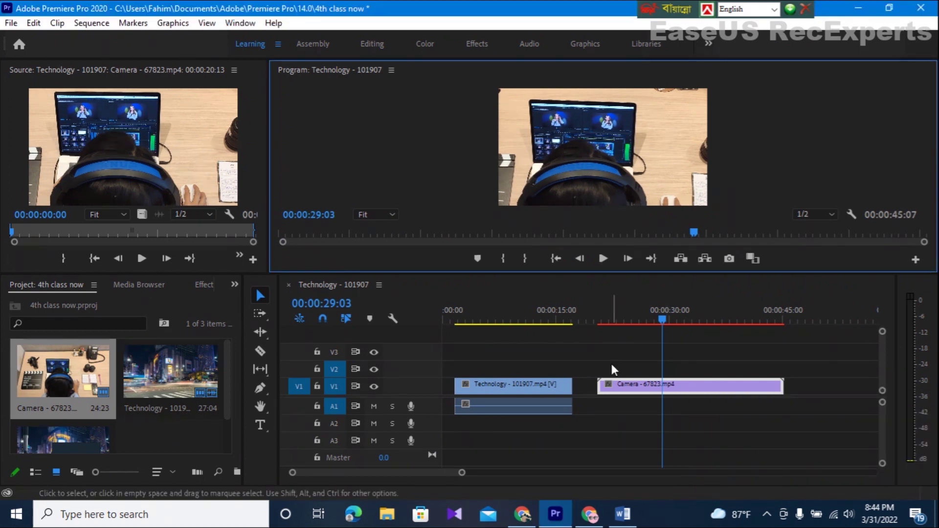
left_click(598, 351)
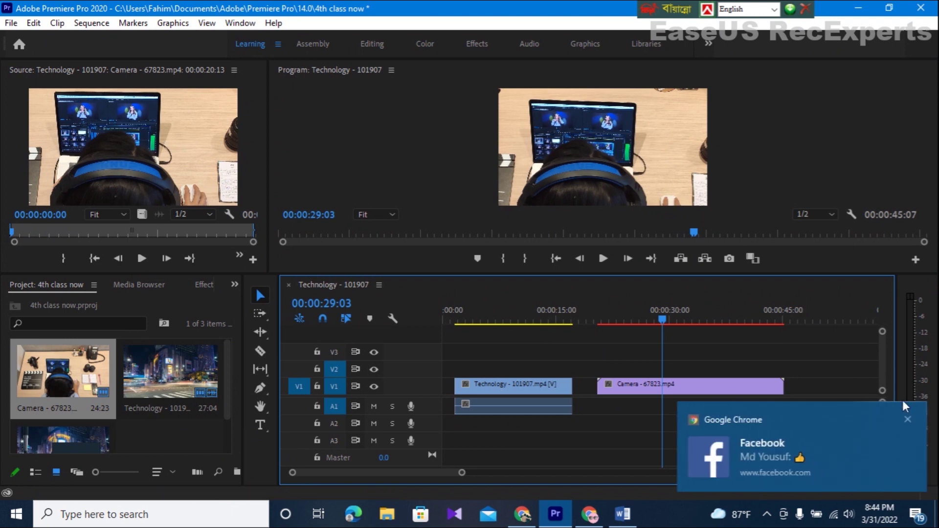
left_click(907, 416)
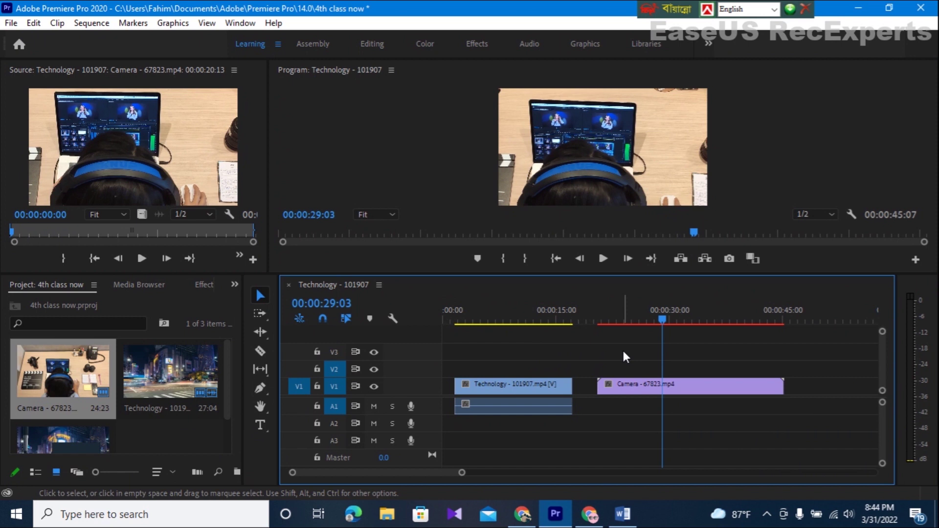
left_click(182, 445)
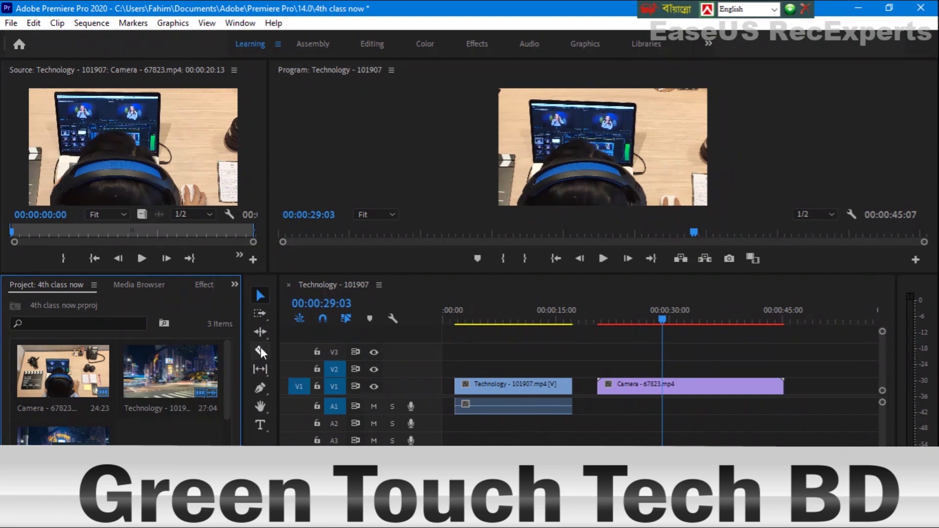
Split the Camera - 67823 clip on V1 at 00:00:29:03 with the Razor tool
left_click(254, 310)
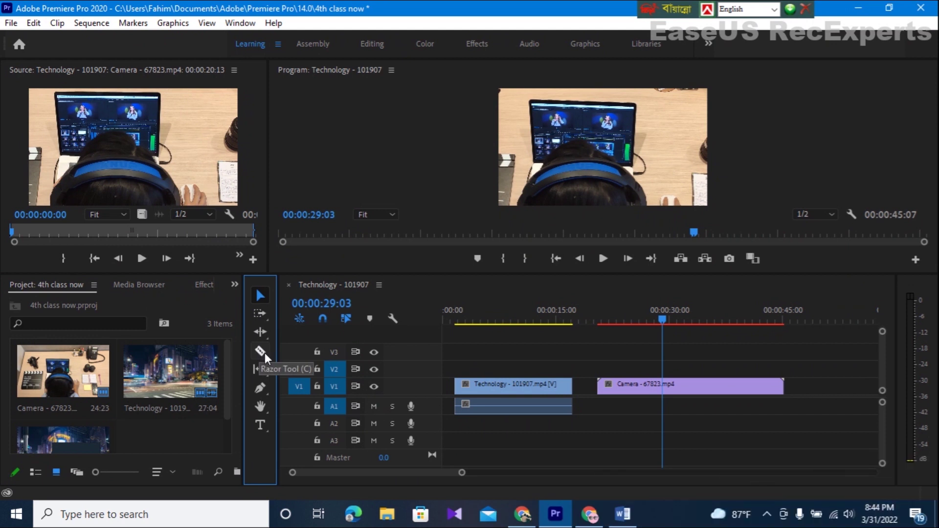
left_click(260, 350)
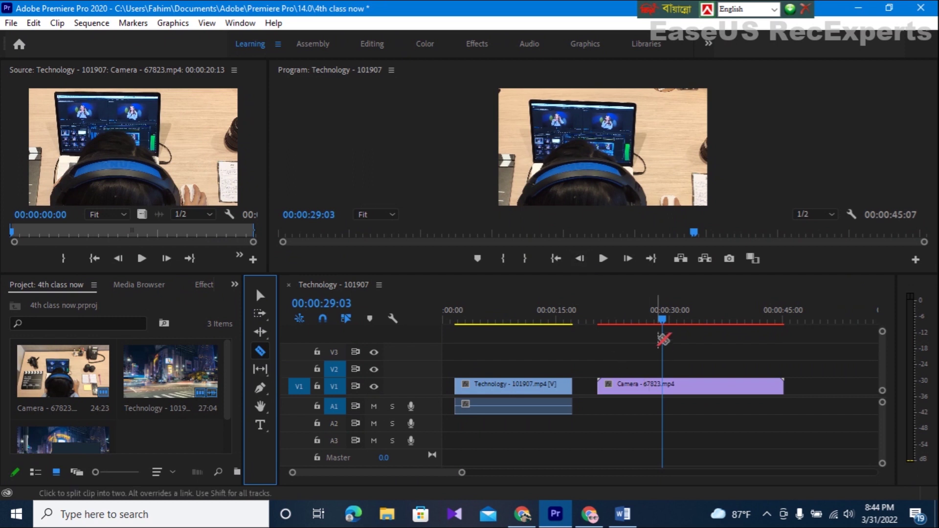
left_click(667, 391)
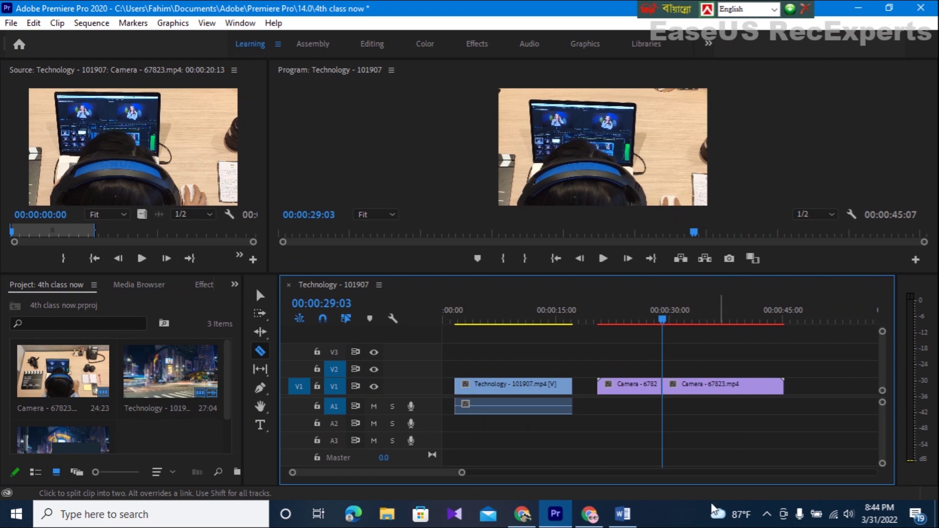
left_click(260, 296)
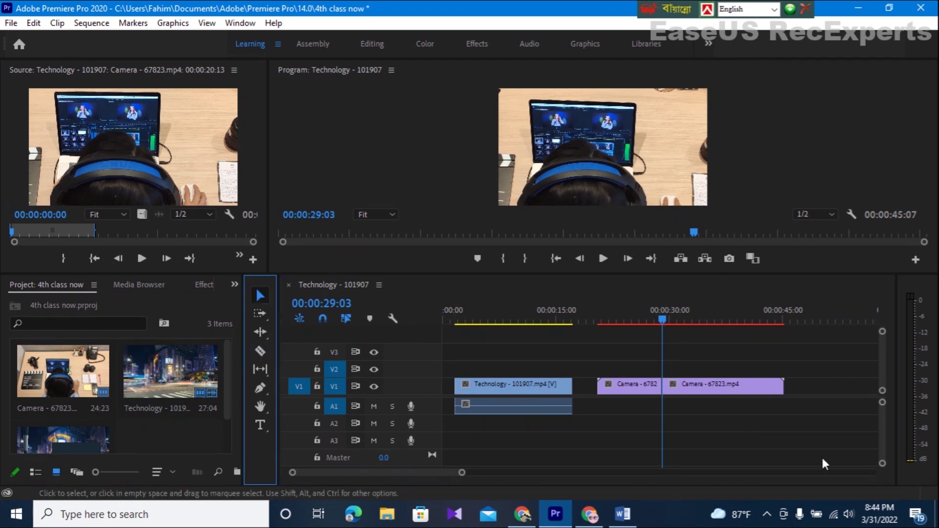
Move the two Camera - 67823 pieces apart on V1 and delete the first piece
left_click_drag(694, 385, 730, 388)
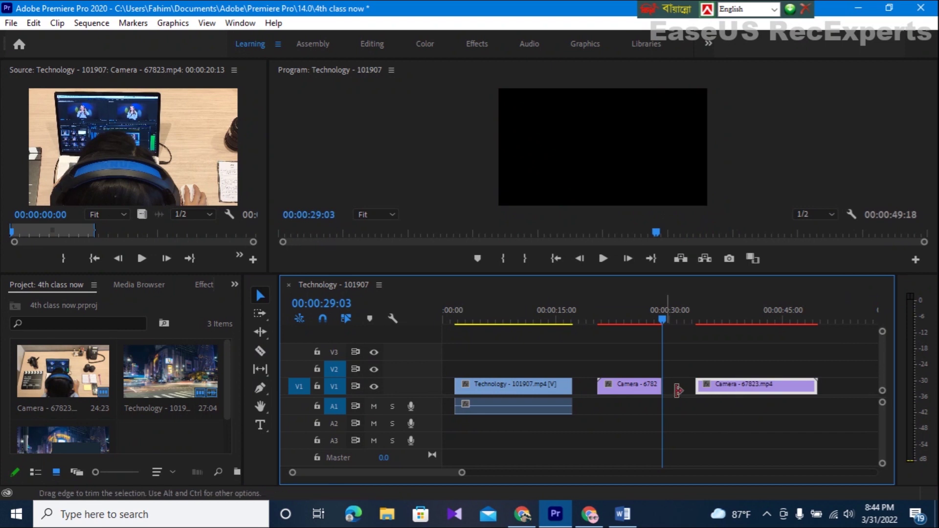
left_click_drag(630, 384, 623, 389)
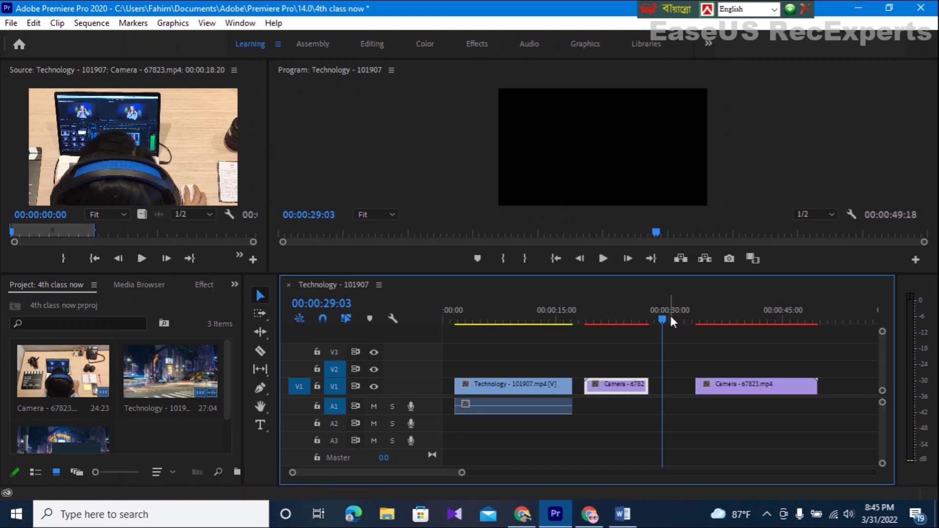
left_click_drag(661, 319, 673, 321)
left_click(750, 385)
left_click(608, 383)
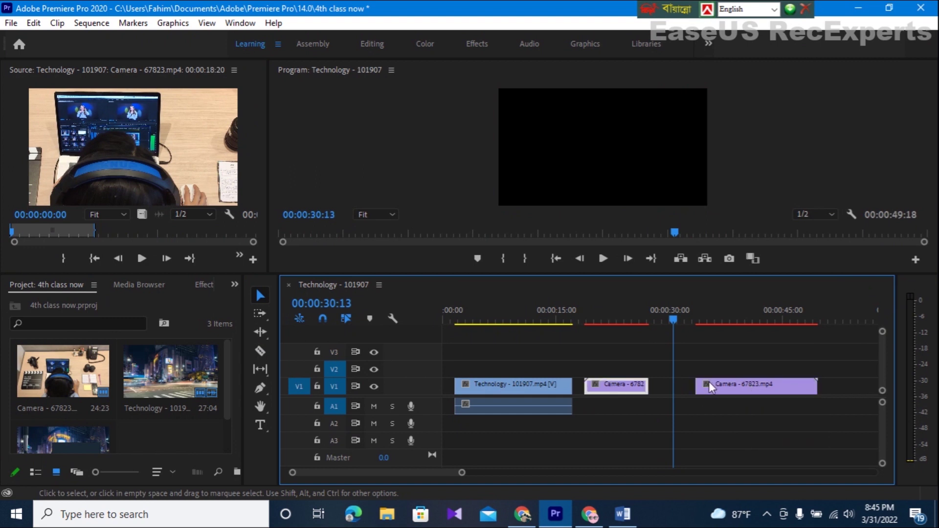
left_click(722, 385)
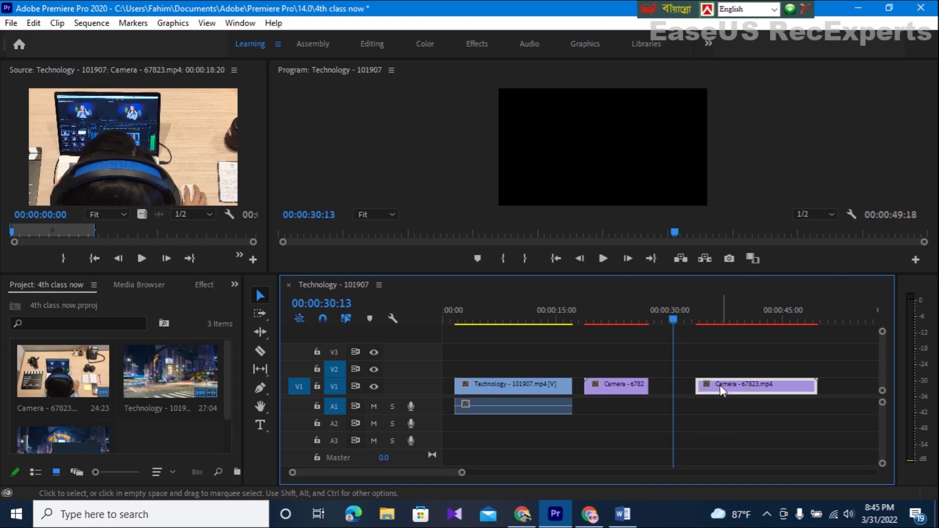
left_click(616, 383)
left_click_drag(615, 383, 639, 383)
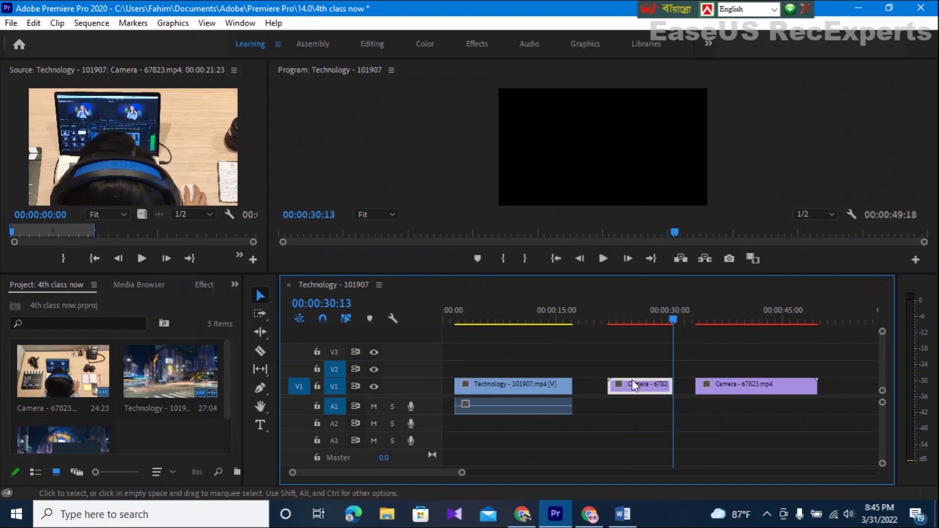
key("Delete")
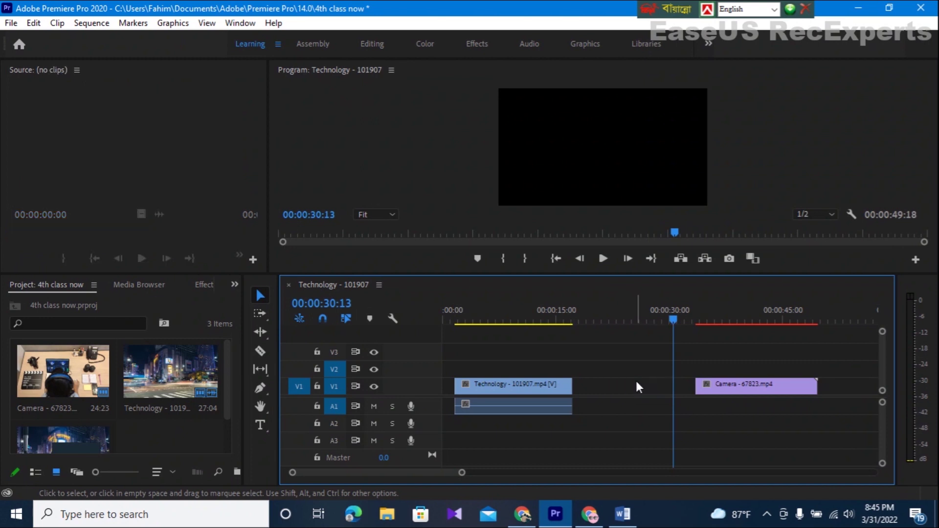
Open the remaining Camera - 67823 piece in the source monitor and move it along V1 to start at 00:00:23:19
left_click_drag(671, 319, 622, 320)
double_click(751, 386)
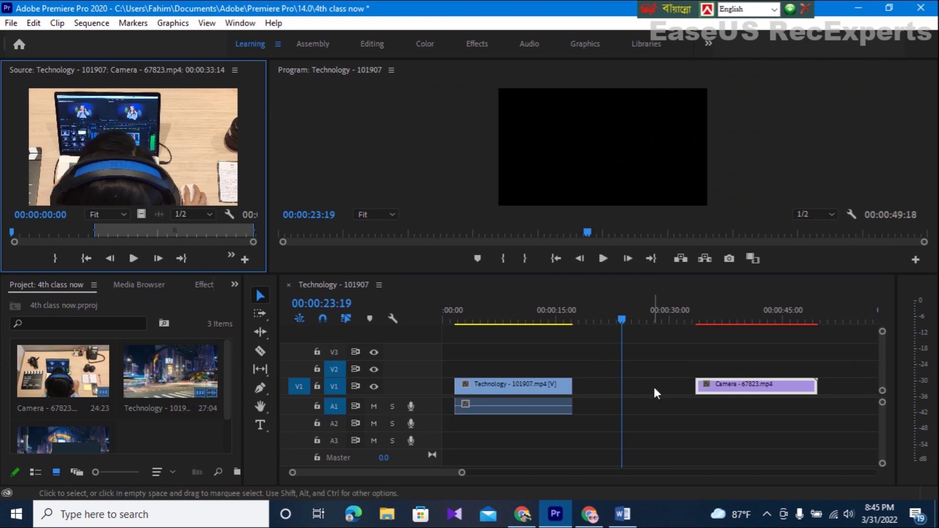
left_click_drag(715, 387, 641, 386)
Play the Camera - 67823 clip from its beginning, stop, and place the playhead at 00:00:30:04
left_click(602, 258)
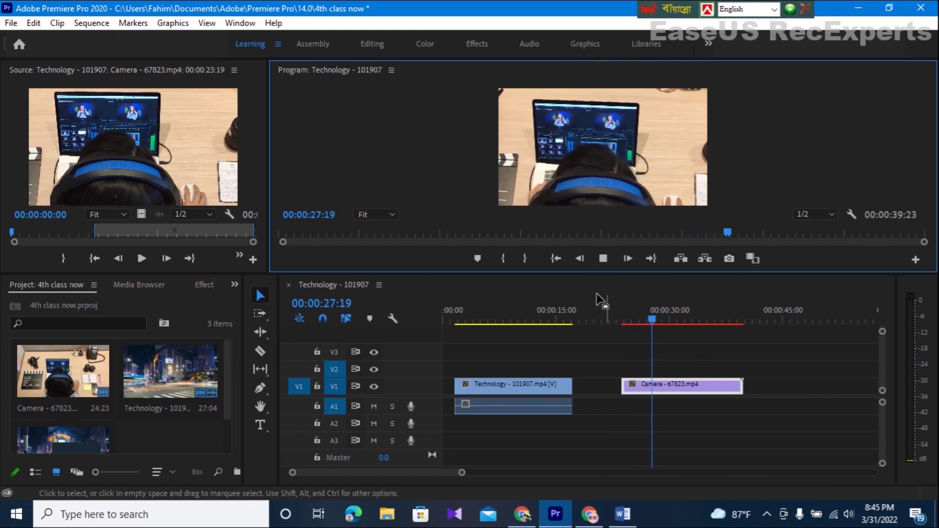
left_click(605, 259)
left_click_drag(660, 319, 666, 320)
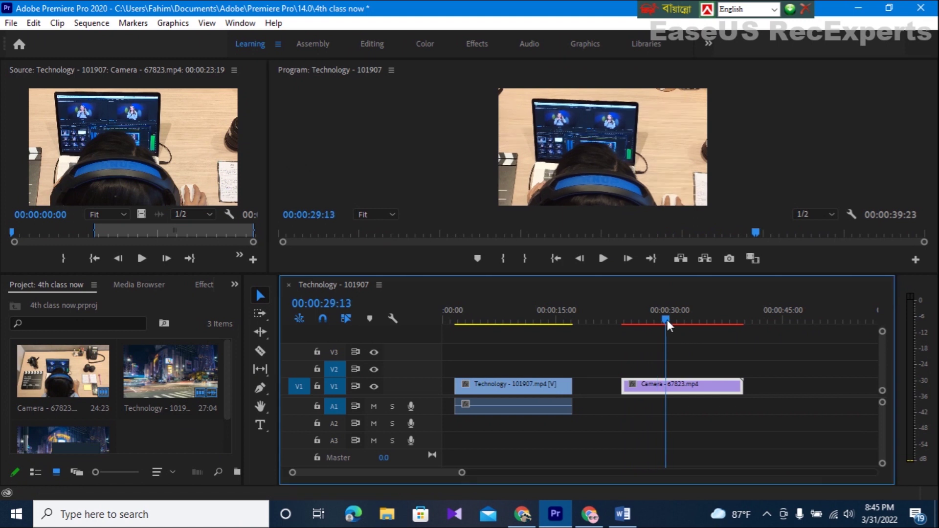
left_click(669, 317)
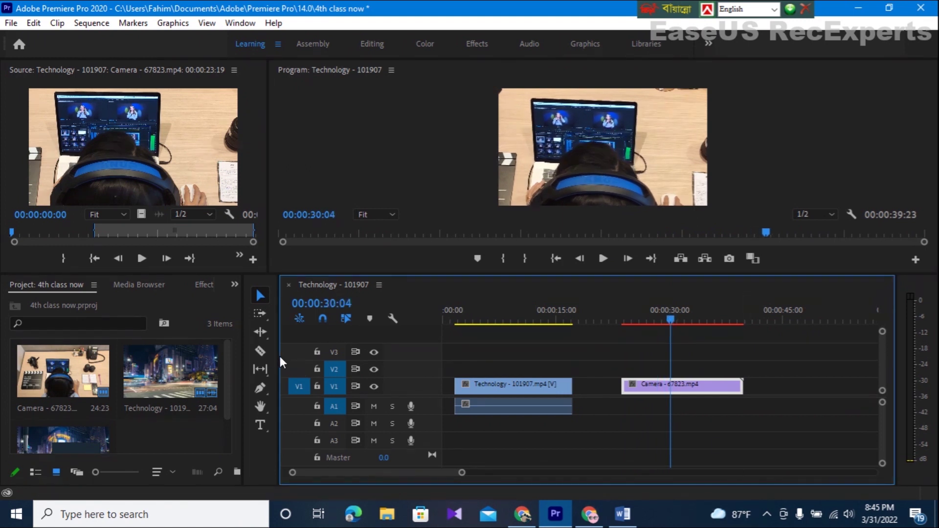
Split the Camera - 67823 clip at 00:00:30:04 and 00:00:34:19 with the Razor tool
left_click(259, 352)
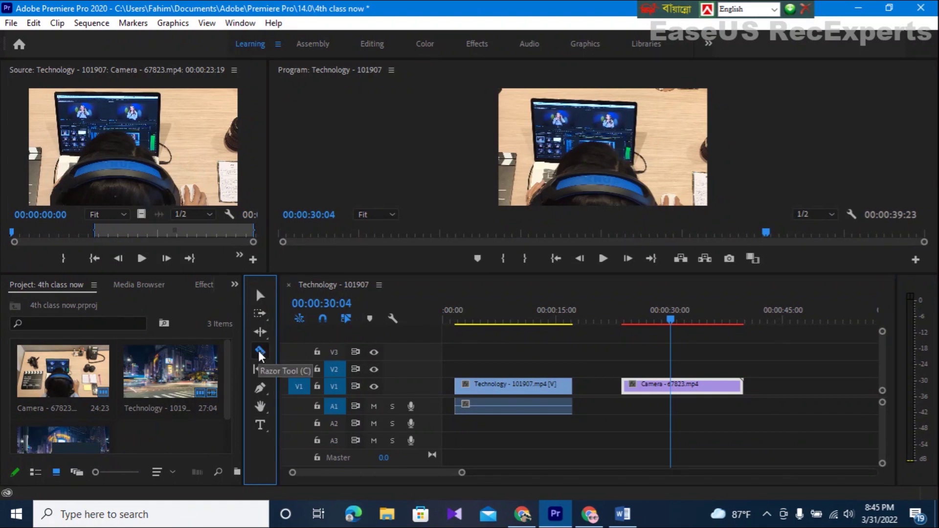
left_click(675, 389)
left_click(673, 318)
left_click_drag(673, 317, 707, 315)
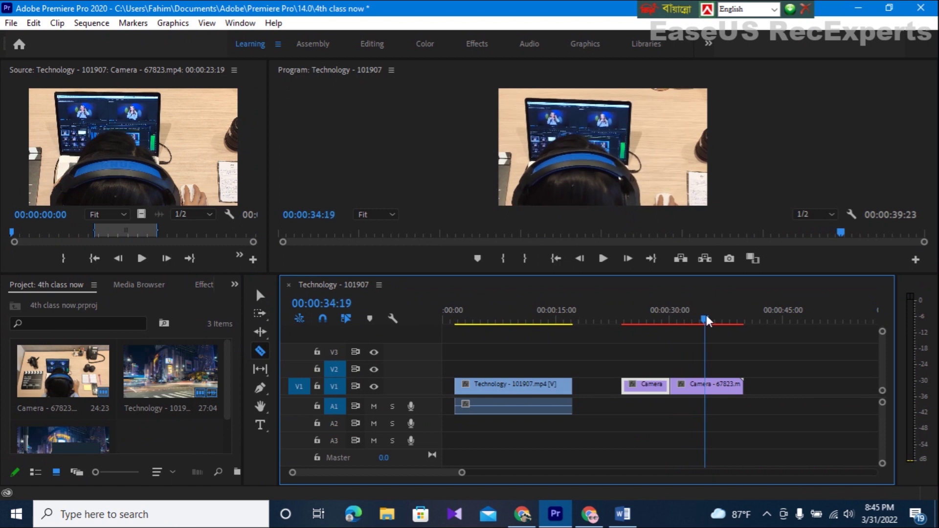
left_click(709, 389)
left_click(267, 297)
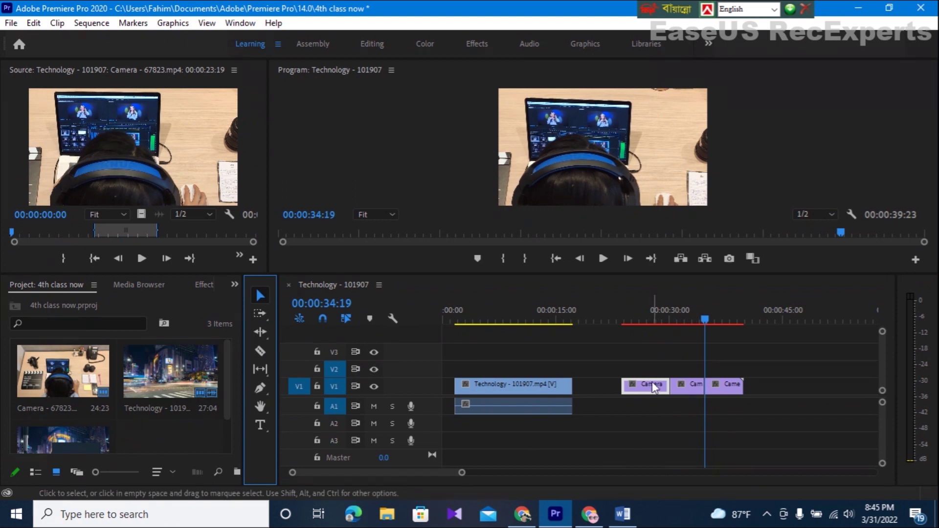
Move the first and last Camera - 67823 pieces away from the middle piece and delete the middle piece
left_click_drag(648, 383, 624, 386)
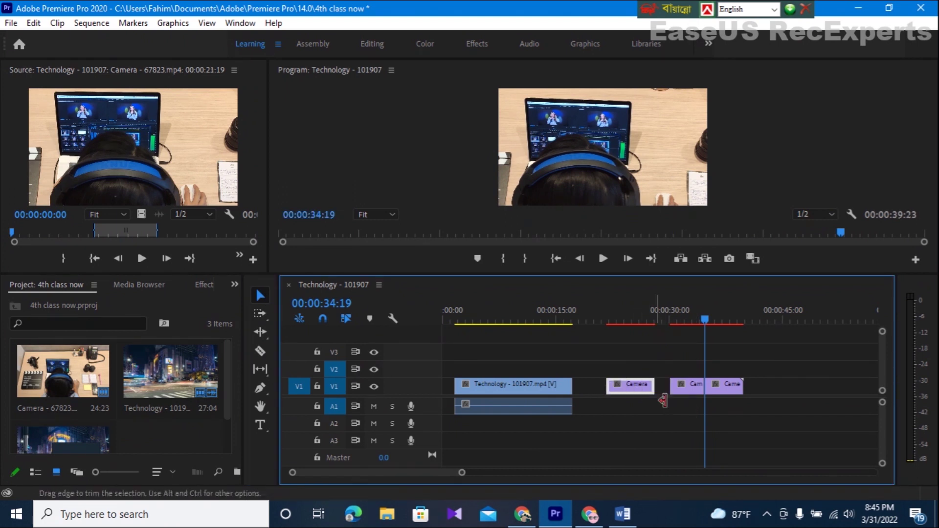
left_click_drag(726, 385, 749, 383)
left_click_drag(705, 318, 662, 326)
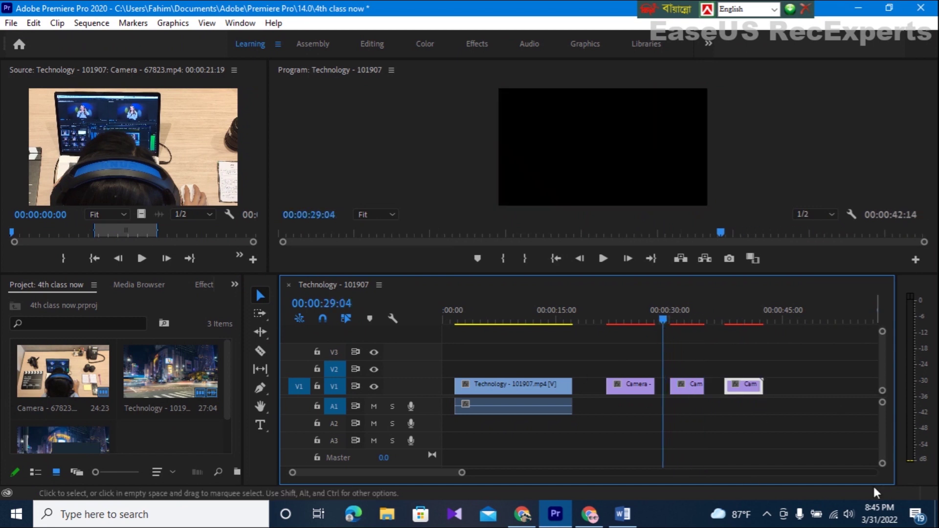
left_click(690, 385)
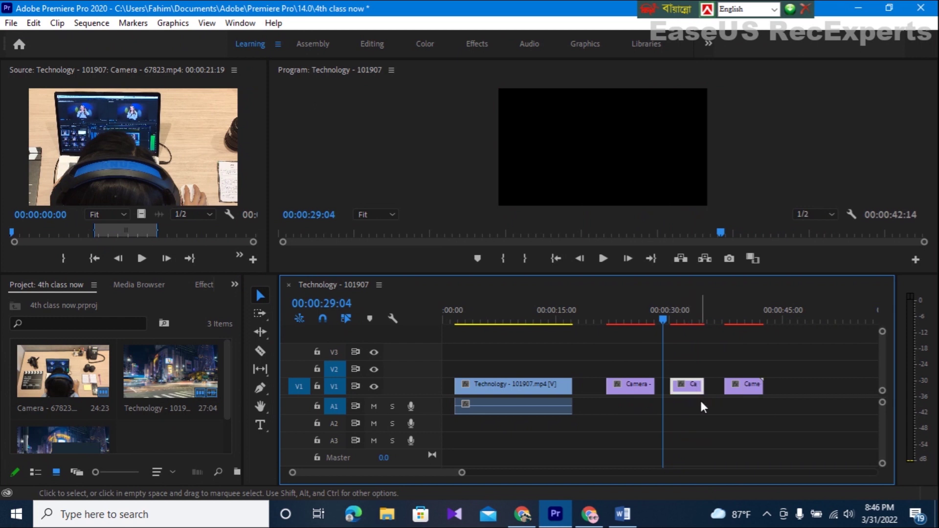
key("Delete")
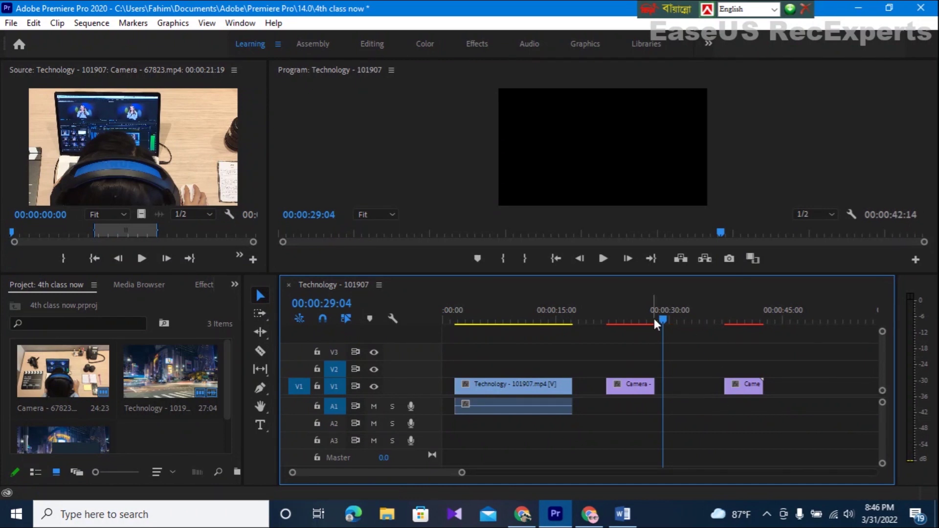
Close the gap on V1 by moving the last Camera piece against the first, and set the playhead to 00:00:19:02
left_click_drag(661, 316, 597, 327)
left_click(741, 387)
left_click_drag(750, 387, 680, 386)
left_click(740, 381)
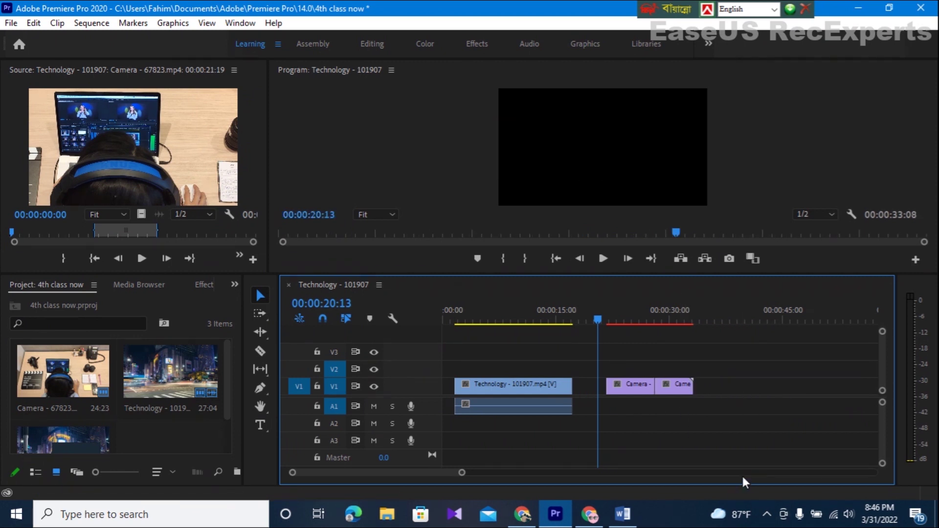
left_click_drag(595, 318, 586, 318)
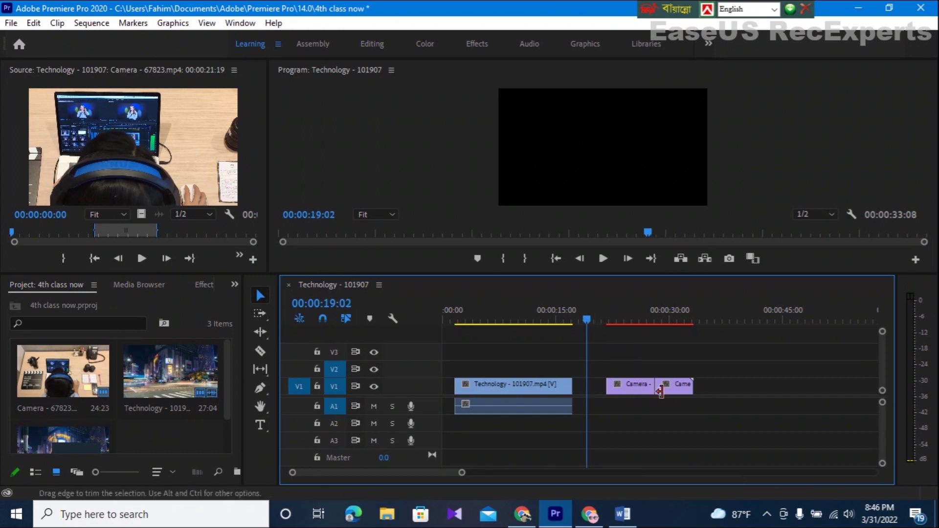
Group the two adjacent Camera - 67823 pieces and move the group along V1 to start at 00:00:23:08
left_click_drag(679, 389, 634, 386)
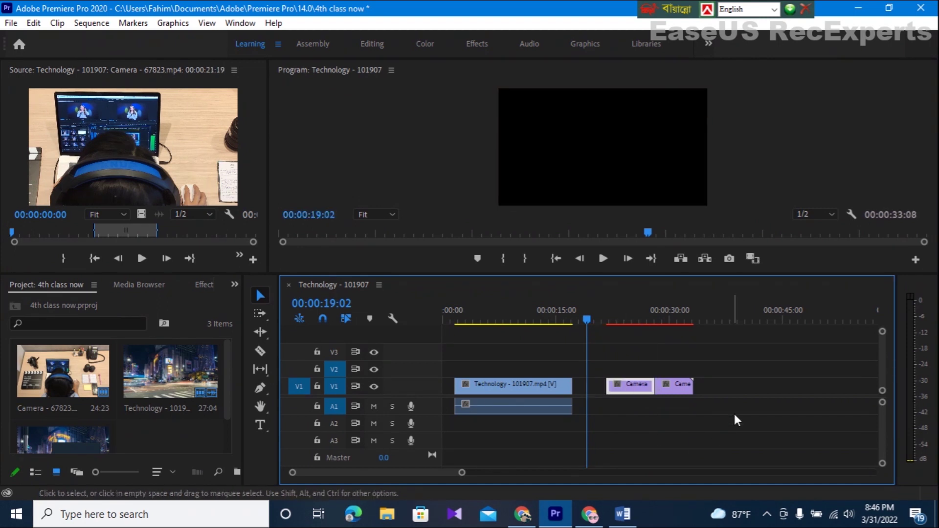
left_click(738, 385)
left_click_drag(619, 363, 692, 405)
right_click(635, 383)
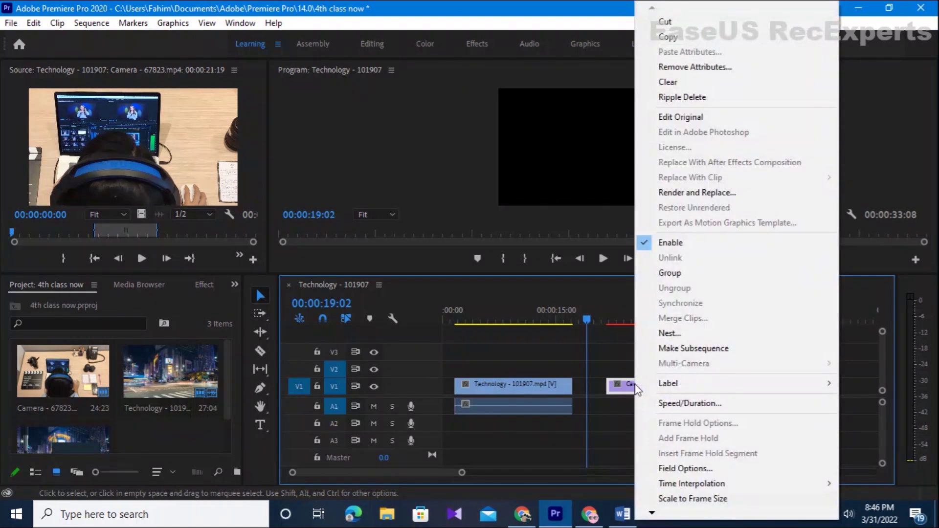
left_click(670, 273)
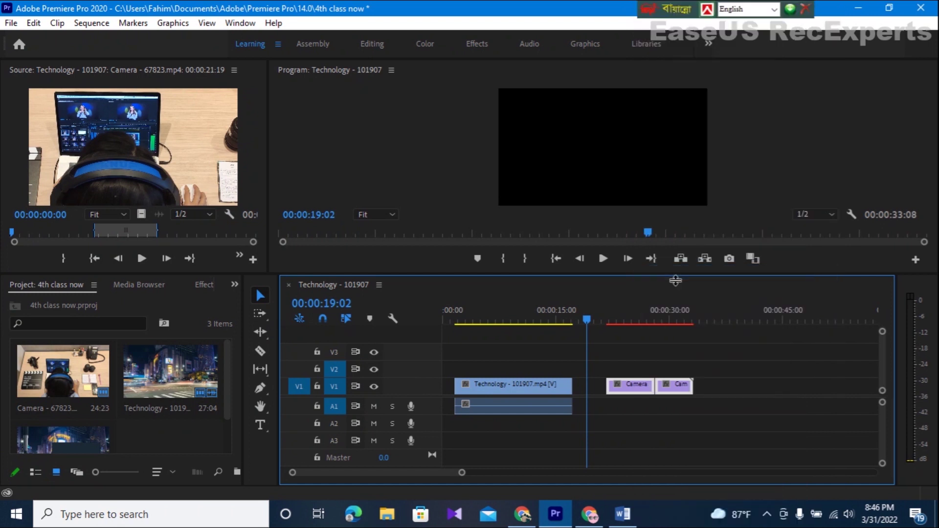
left_click(712, 391)
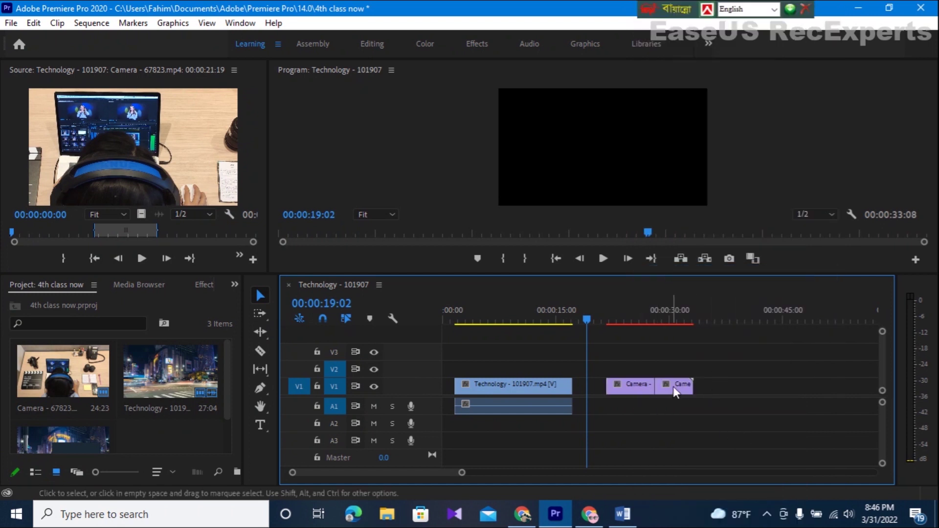
mouse_move(679, 383)
left_mouse_down()
mouse_move(745, 387)
mouse_move(645, 388)
mouse_move(749, 387)
mouse_move(649, 388)
mouse_move(645, 397)
mouse_move(704, 386)
mouse_move(797, 389)
mouse_move(753, 372)
mouse_move(713, 372)
mouse_move(694, 385)
left_mouse_up()
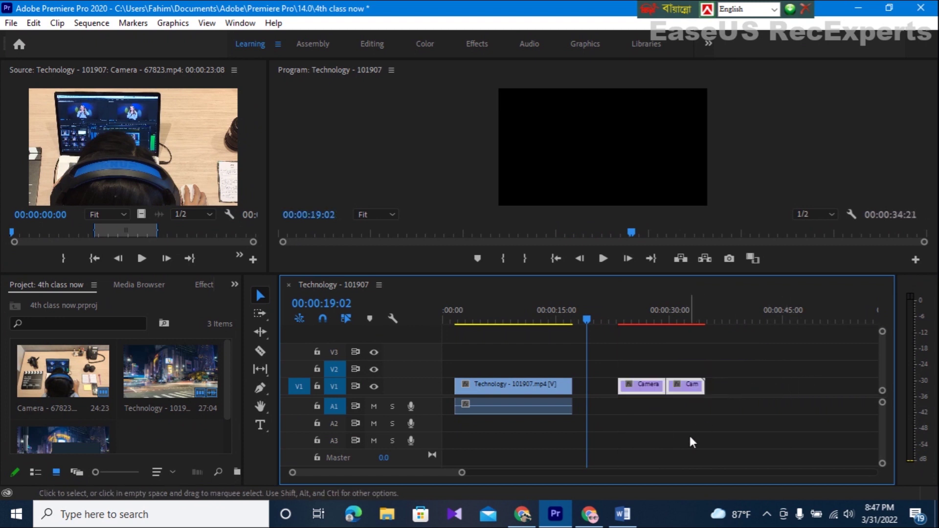
Ungroup the two Camera - 67823 pieces and select only the second one
right_click(646, 385)
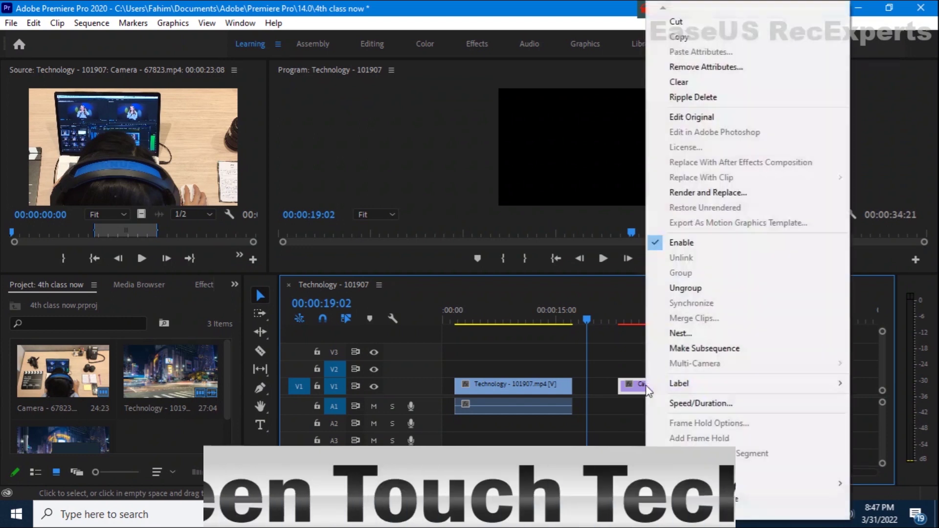
left_click(692, 290)
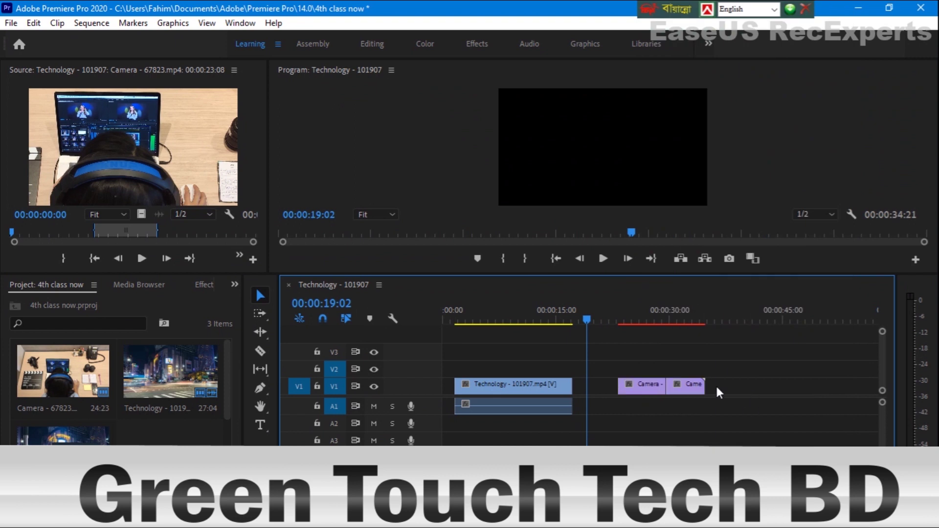
mouse_move(692, 386)
left_mouse_down()
mouse_move(741, 386)
mouse_move(683, 390)
left_mouse_up()
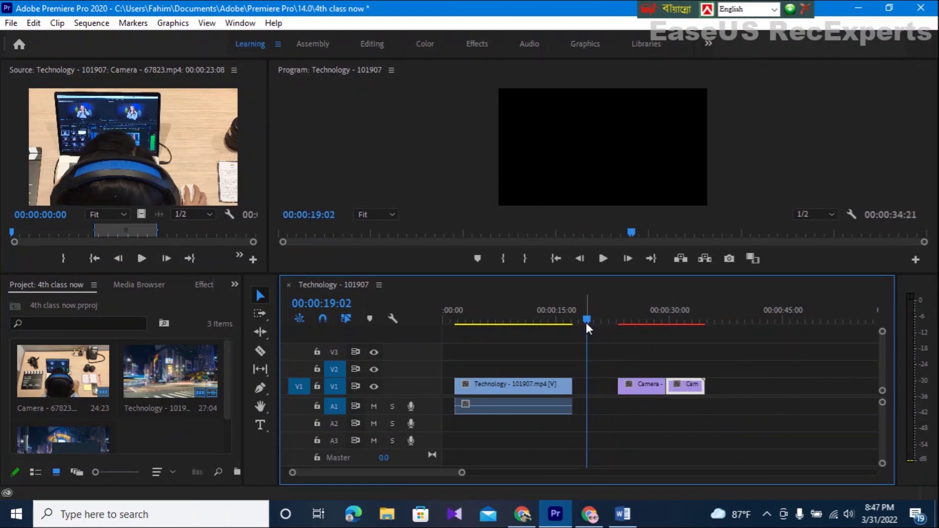
View the Technology - 101907 clip at 00:00:14:13 and 00:00:12:00, and select the ungrouped Camera pieces individually
left_click_drag(586, 321, 552, 322)
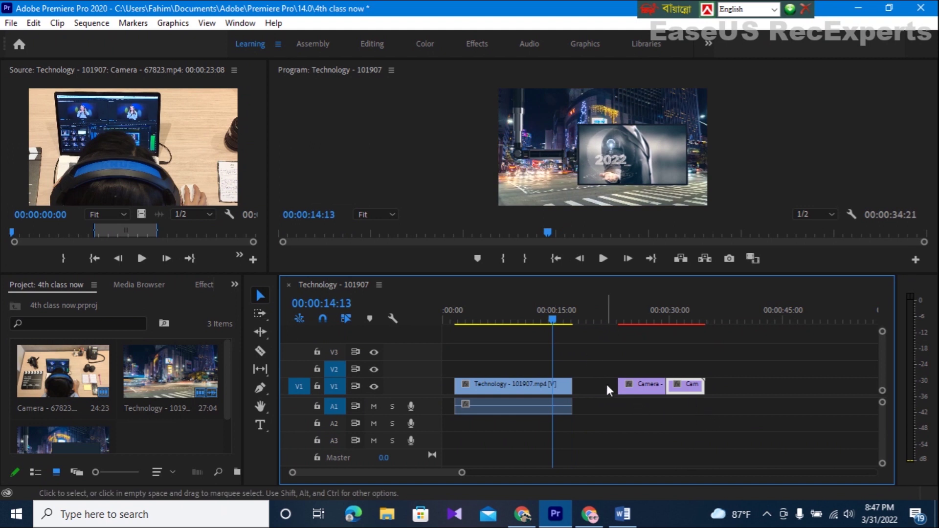
left_click_drag(552, 319, 533, 319)
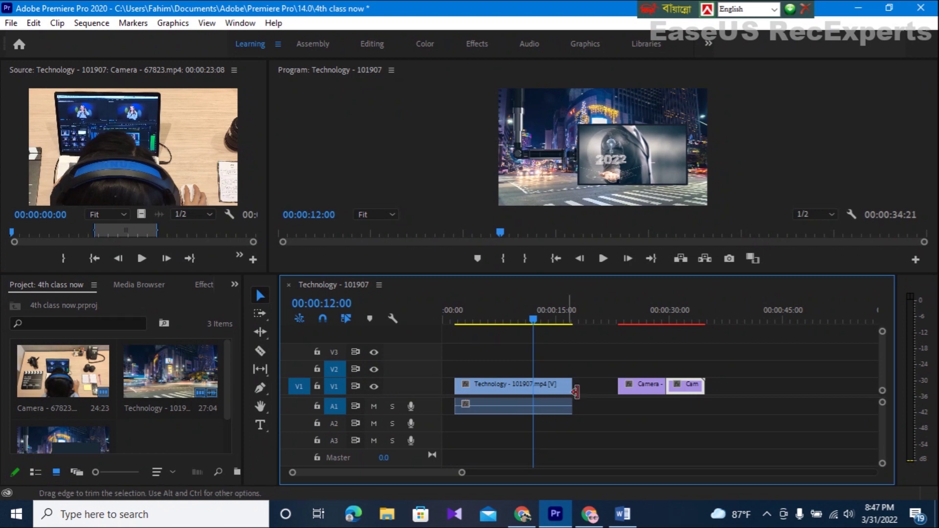
left_click(658, 390)
left_click(685, 391)
left_click(644, 389)
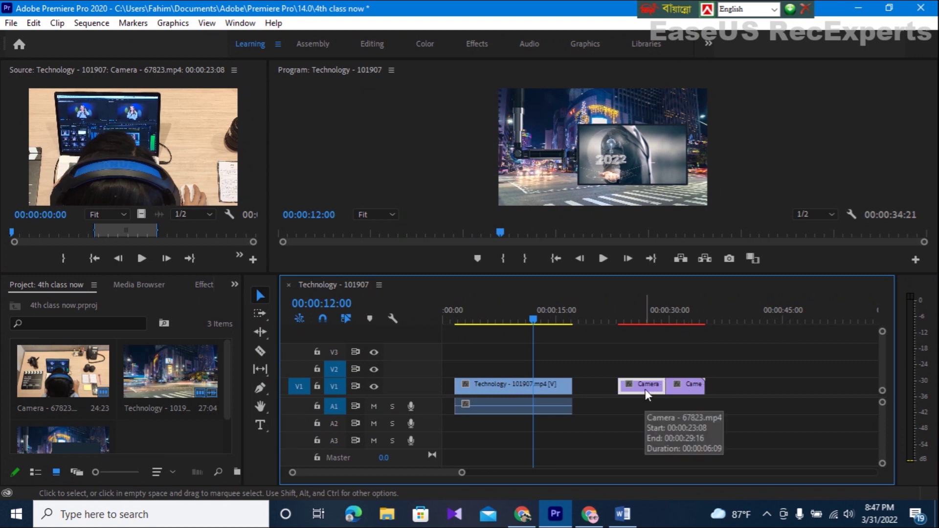
left_click(630, 357)
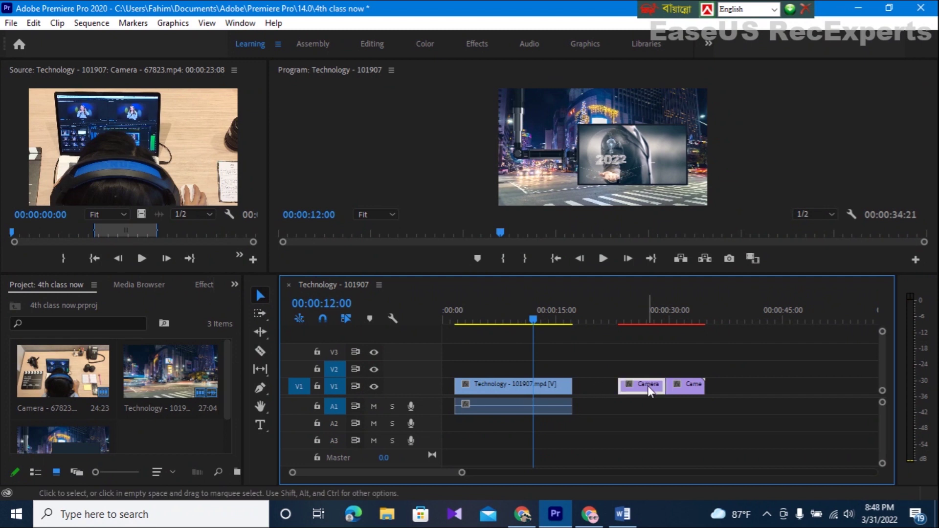
Move both Camera - 67823 pieces up to V2 and shift the Technology - 101907 clip along V1 to start at 00:00:07:18
left_click_drag(697, 394, 697, 371)
left_click_drag(644, 385, 641, 370)
left_click(496, 387)
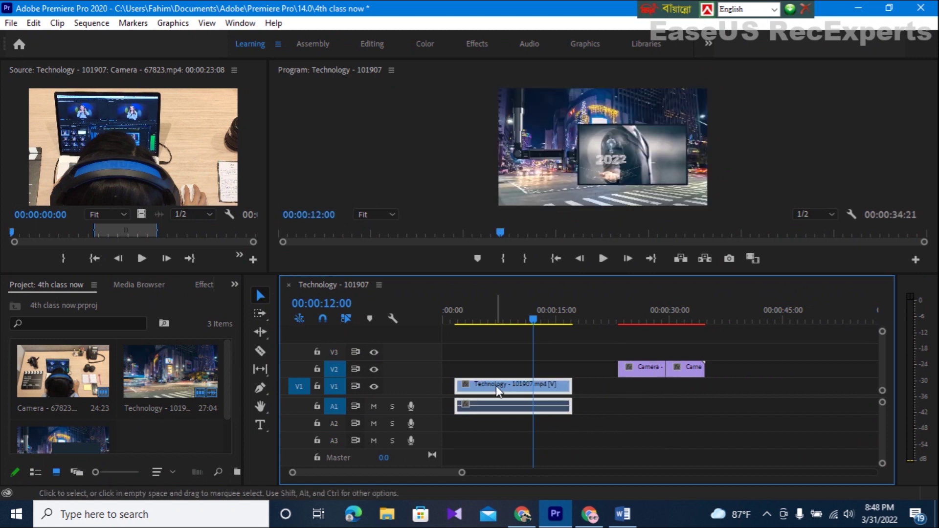
left_click_drag(511, 386, 548, 391)
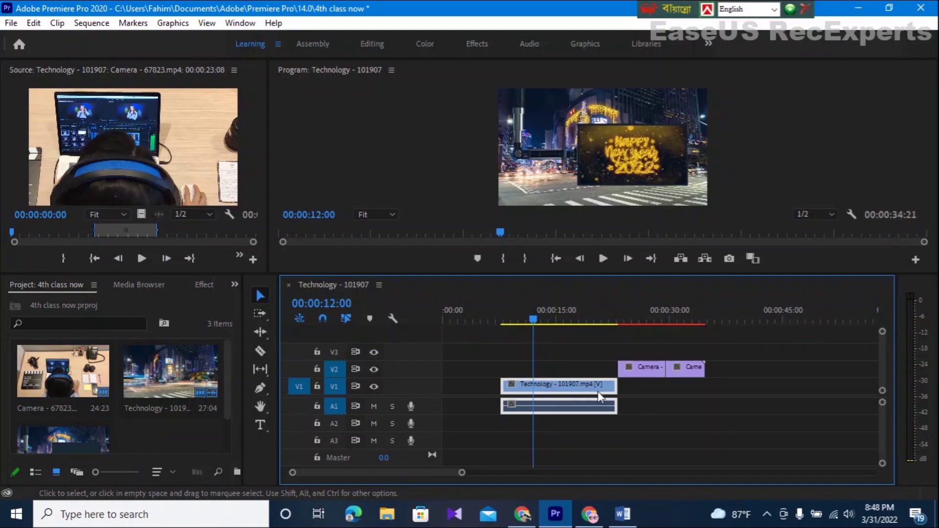
Select the empty gap before the Technology - 101907 clip on V1
left_click(481, 385)
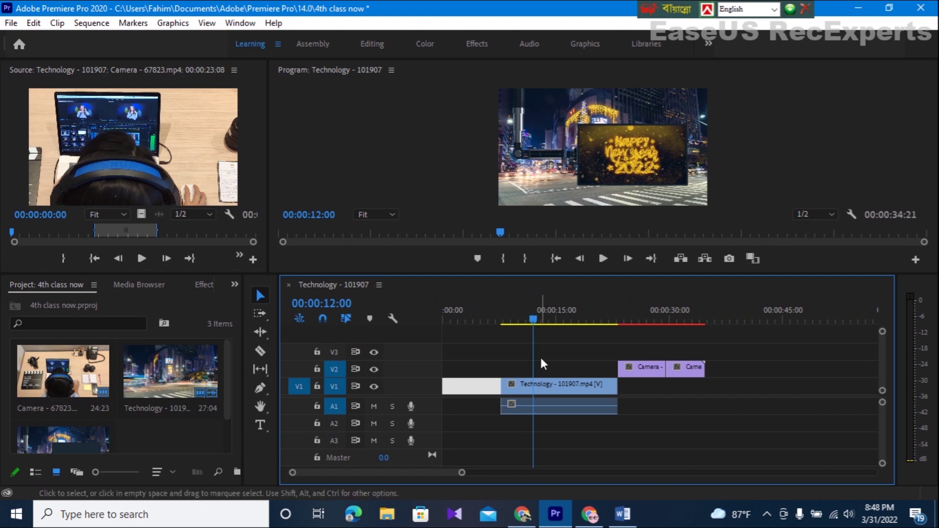
left_click(480, 386)
left_click(478, 387)
left_click(492, 387)
left_click(480, 389)
left_click(692, 401)
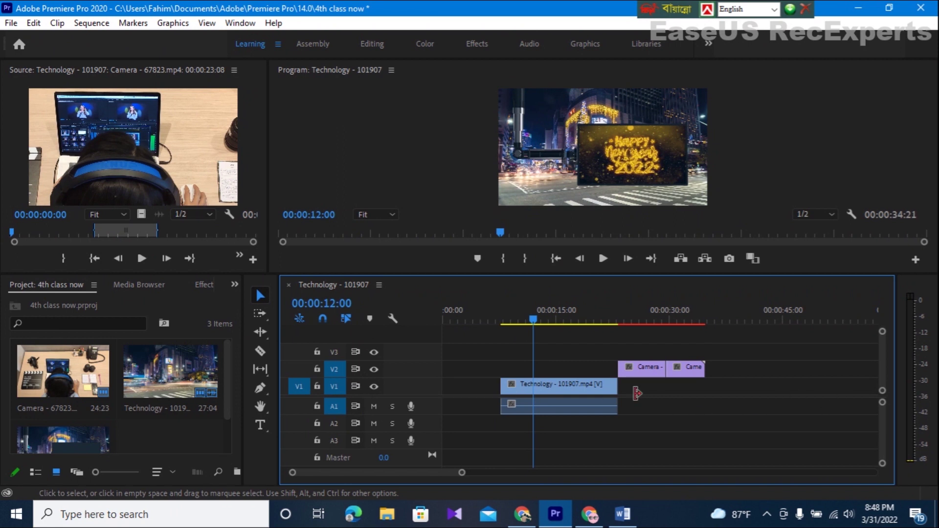
left_click(472, 388)
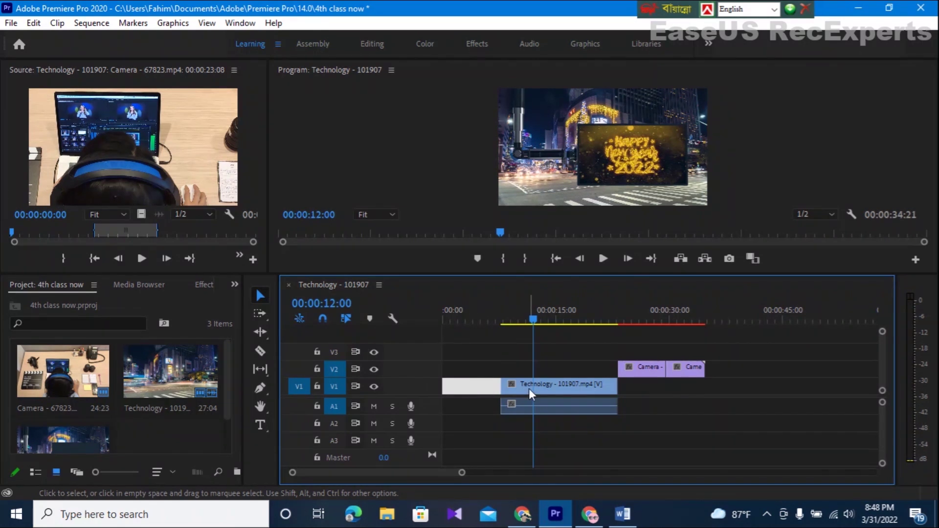
Extend the start of the Technology - 101907 clip on V1 back to 00:00:00:00 to fill the gap
left_click(512, 384)
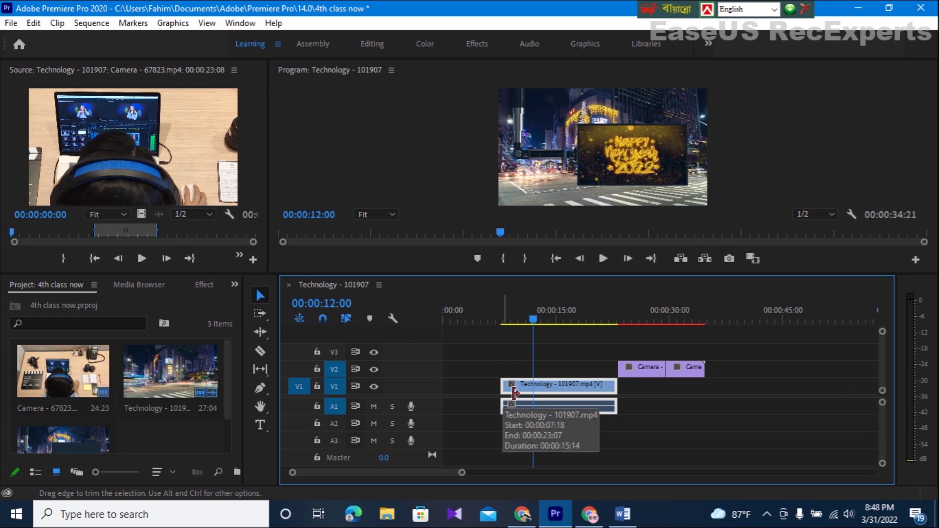
left_click(515, 392)
left_click_drag(515, 392, 443, 389)
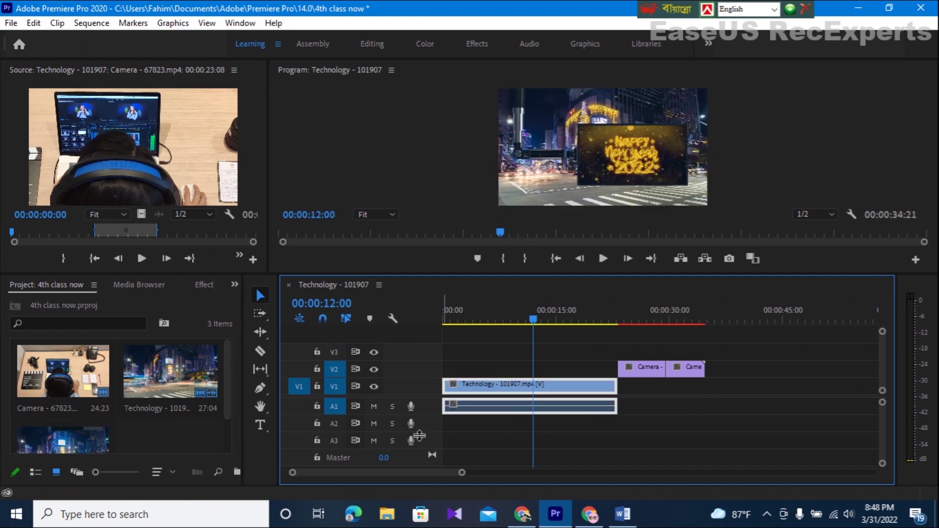
Set the playhead to 00:00:00:00 and lengthen the Technology - 101907 clip on V1 beneath the first Camera piece
left_click_drag(483, 322, 444, 356)
left_click_drag(464, 320, 443, 324)
mouse_move(459, 390)
left_mouse_down()
mouse_move(513, 396)
mouse_move(443, 394)
left_mouse_up()
left_click_drag(445, 320, 438, 321)
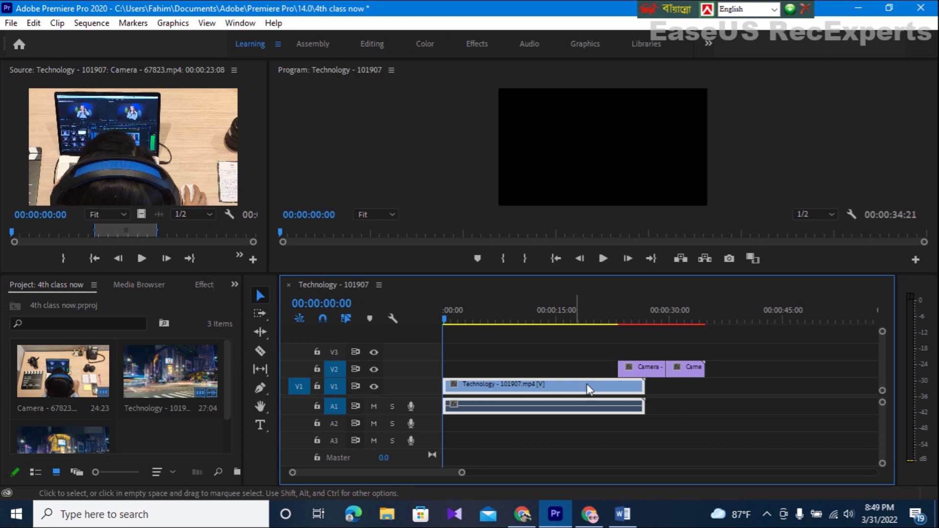
Select the two Camera - 67823 pieces on V2 in turn and extend the end of the second one
left_click(641, 368)
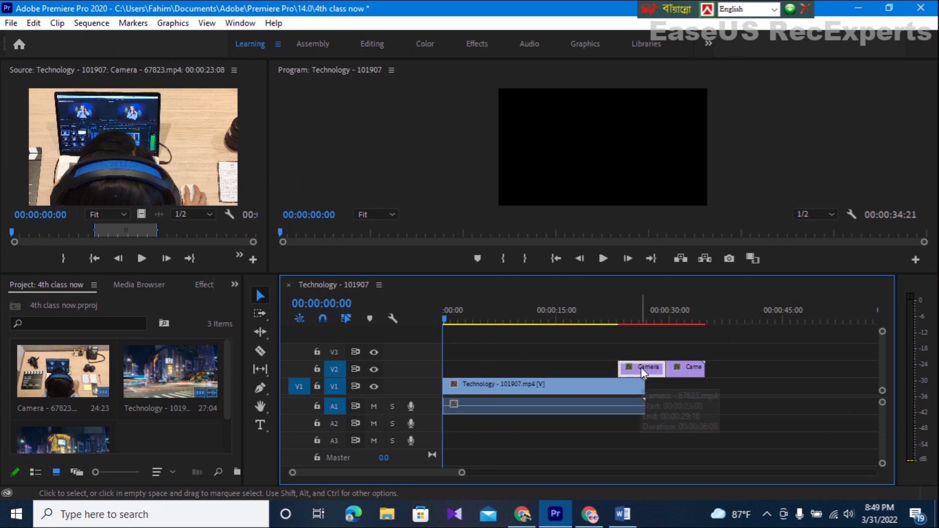
left_click(687, 372)
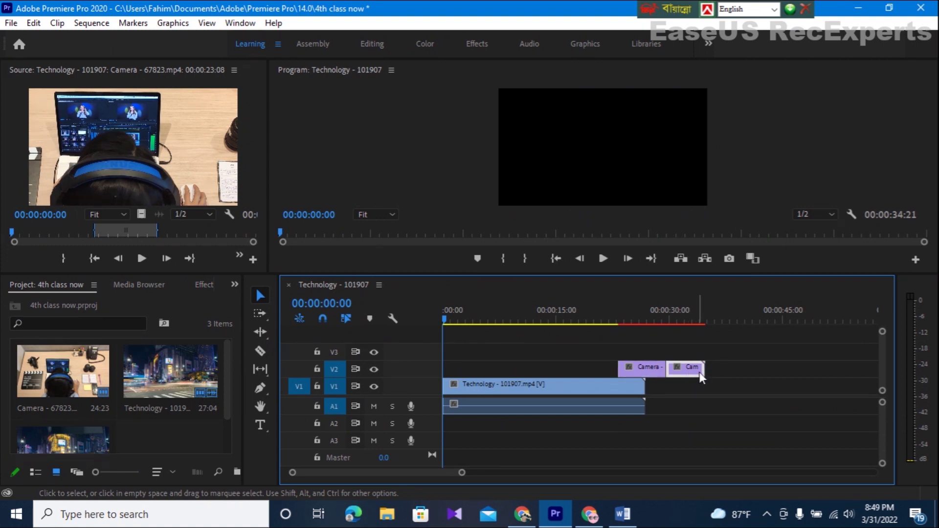
left_click_drag(704, 375, 744, 378)
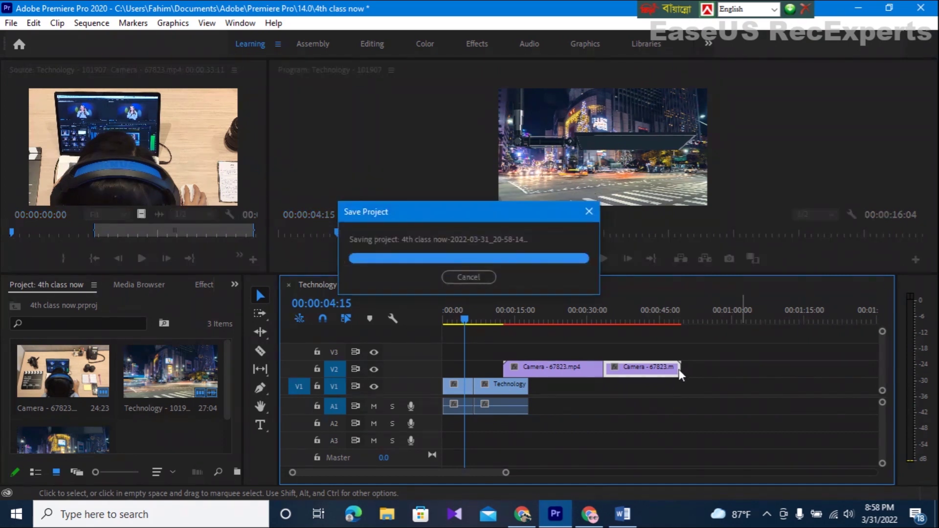
Try to extend the first Camera - 67823 piece's start and the second piece's end on V2 beyond their available footage
mouse_move(689, 374)
left_mouse_down()
mouse_move(766, 376)
mouse_move(684, 375)
left_mouse_up()
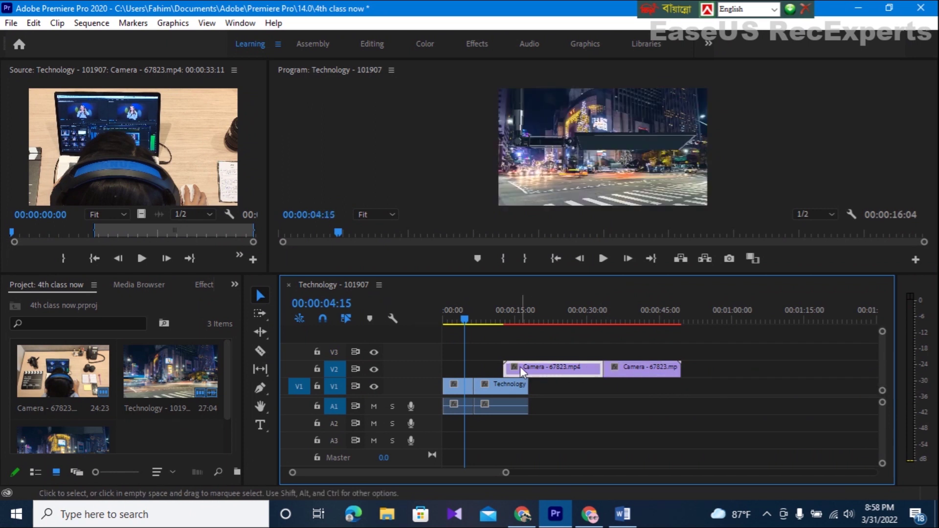
left_click_drag(517, 374, 494, 377)
left_click(661, 370)
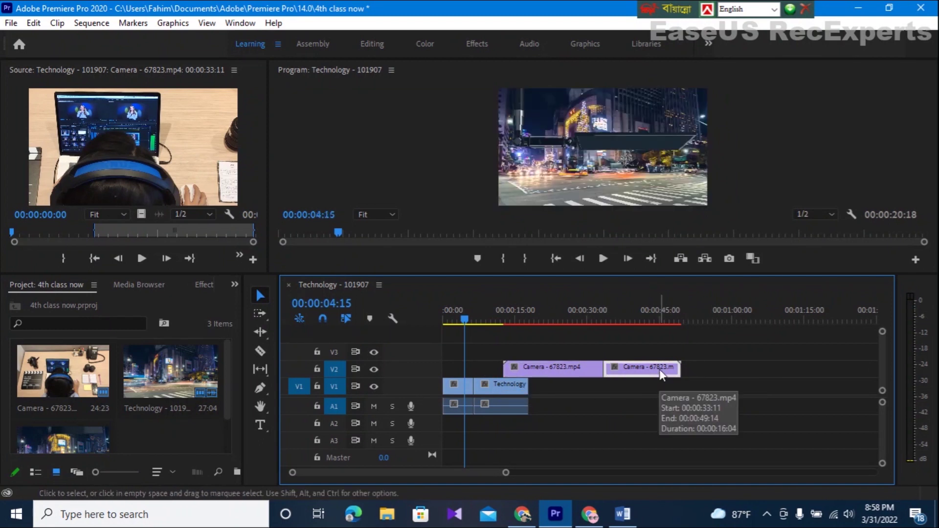
left_click(680, 370)
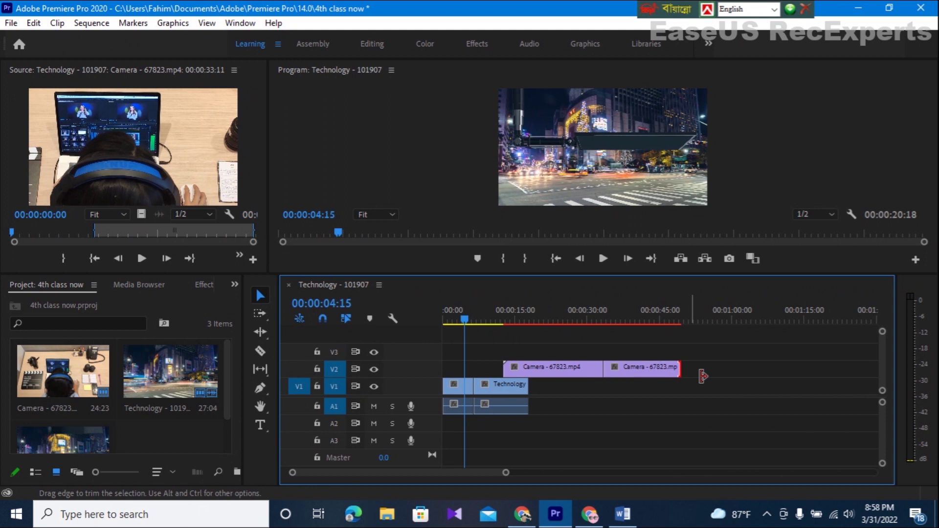
left_click_drag(703, 376, 668, 385)
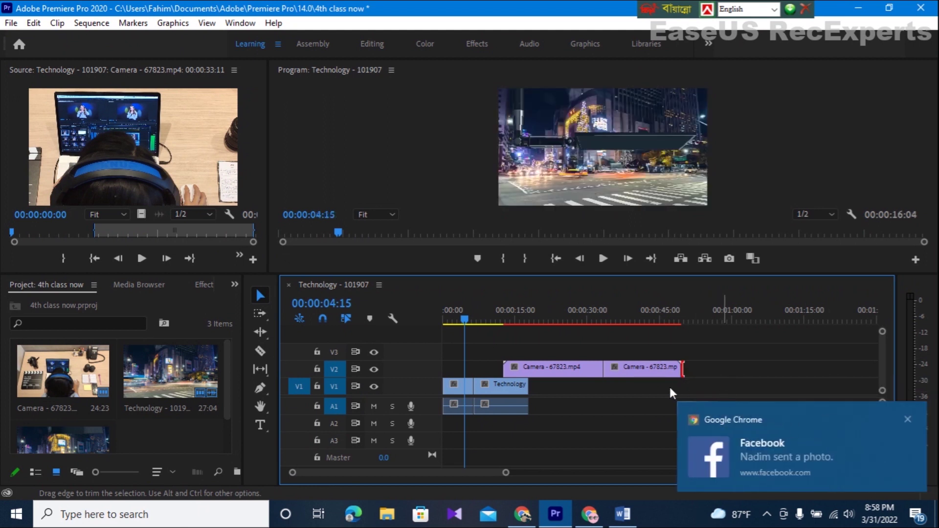
Extend the end of the second Technology - 101907 piece on V1 and try to extend the last Camera piece's end on V2
left_click(503, 388)
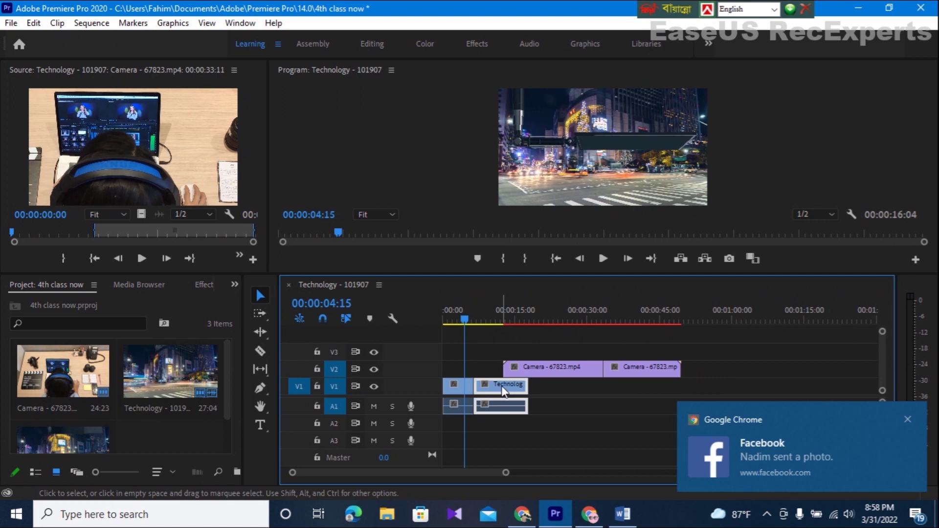
left_click_drag(534, 392, 609, 411)
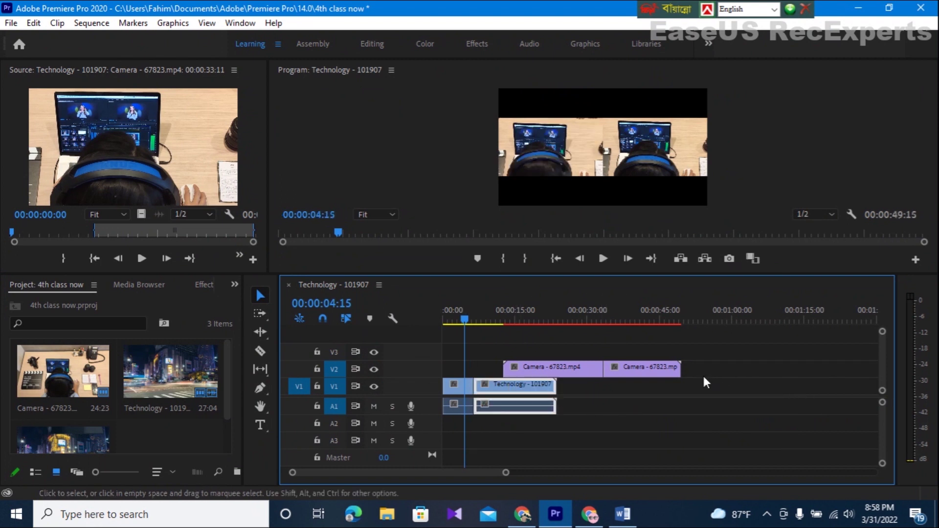
left_click(663, 367)
left_click_drag(690, 372, 717, 376)
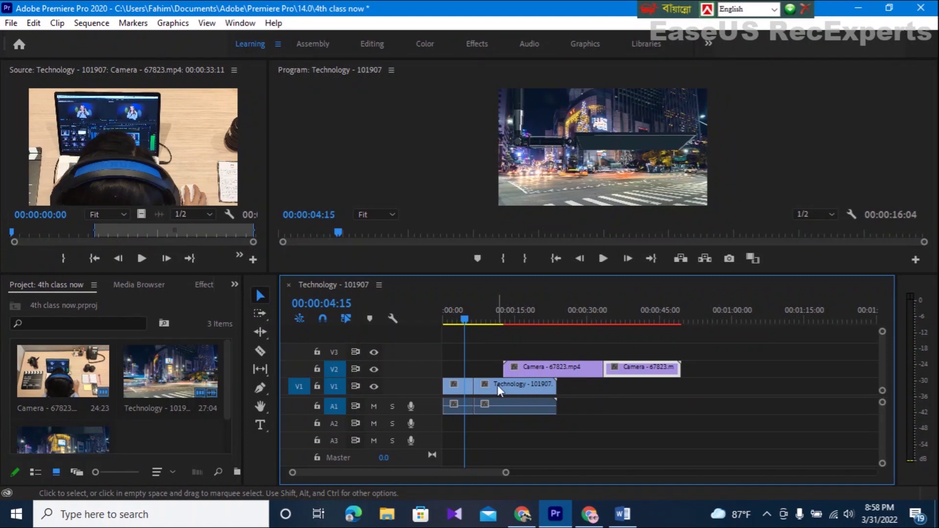
Select the first Camera piece, marquee-select the Camera pieces and the Technology pieces as separate sets, and clear the selection
left_click(555, 369)
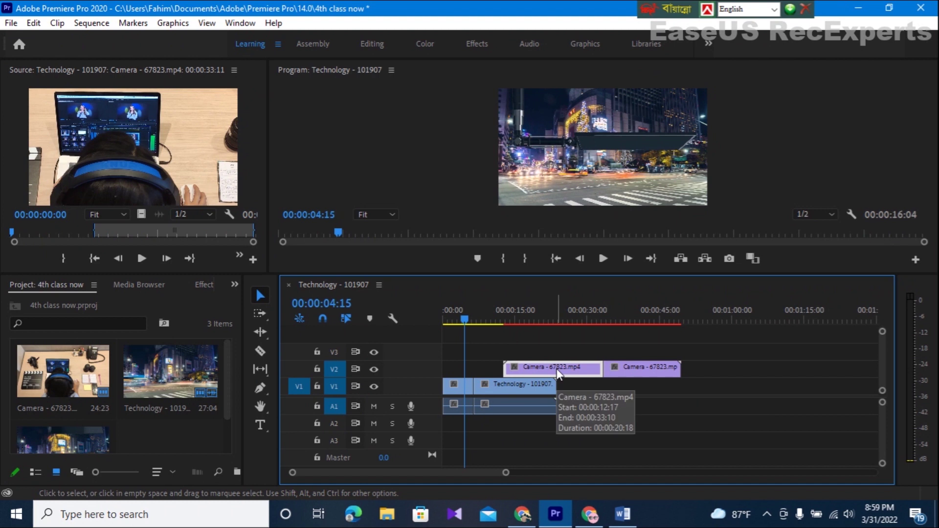
left_click(721, 363)
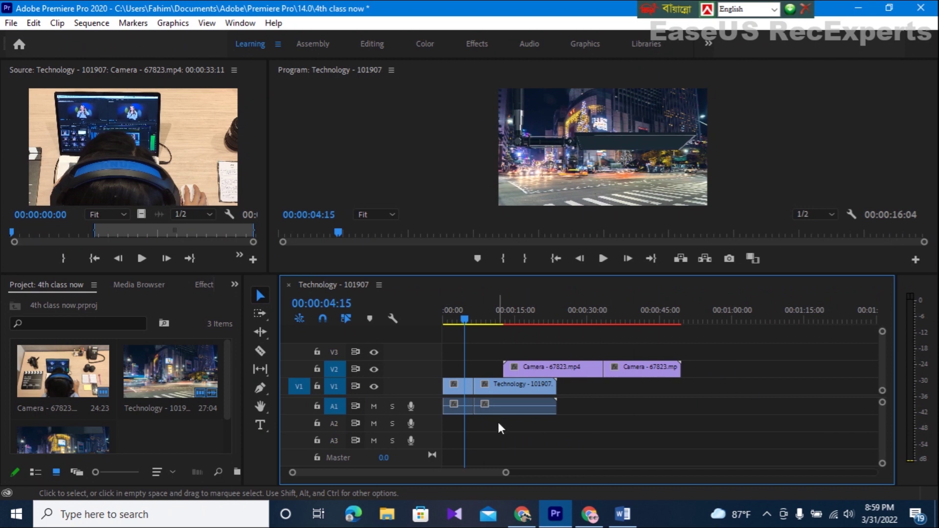
left_click_drag(563, 351, 673, 375)
left_click(516, 426)
left_click_drag(451, 421, 541, 406)
left_click_drag(559, 346, 669, 370)
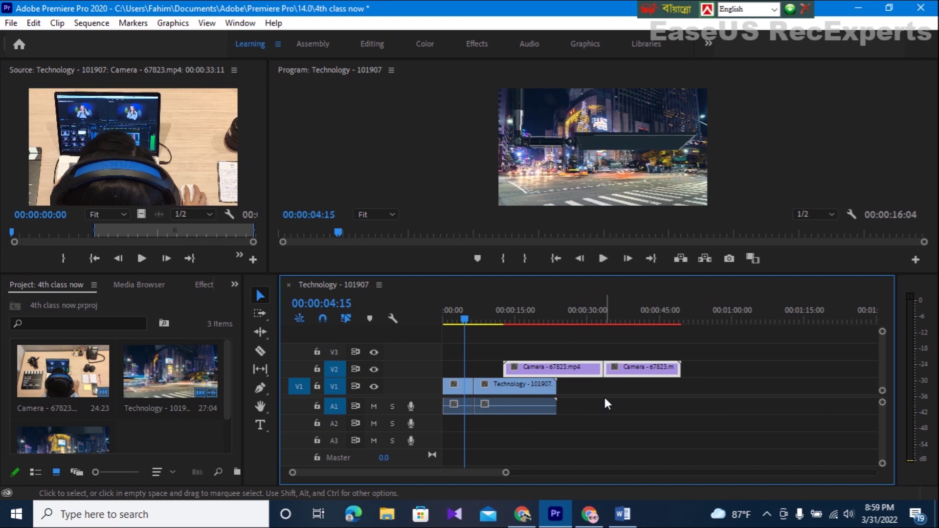
left_click(612, 408)
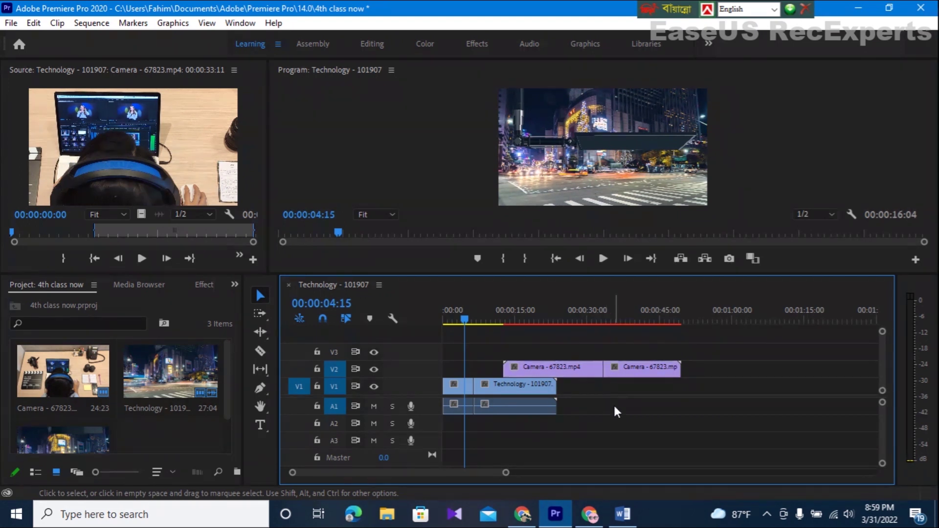